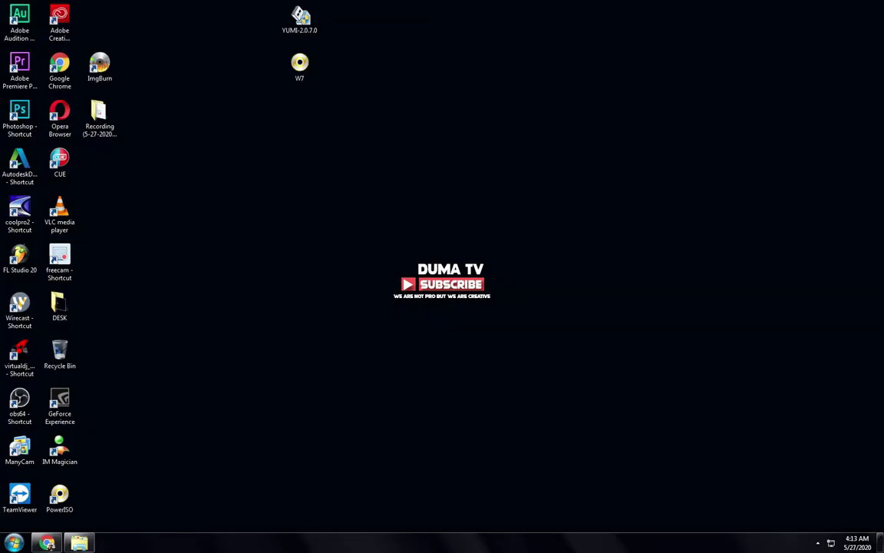
Step: Quick format the removable drive MULTIBOOT (F:) as FAT32 with 4096-byte allocation units, and close the format dialog
left_click(79, 542)
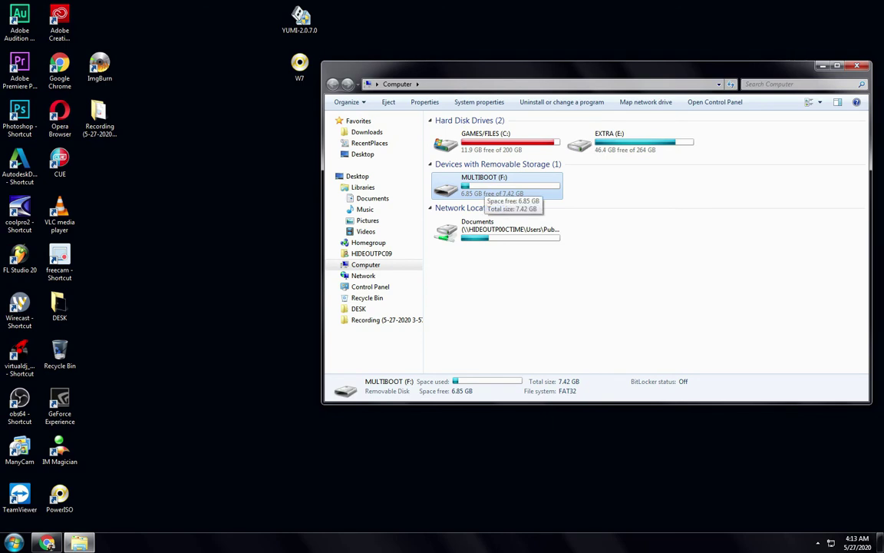
right_click(488, 185)
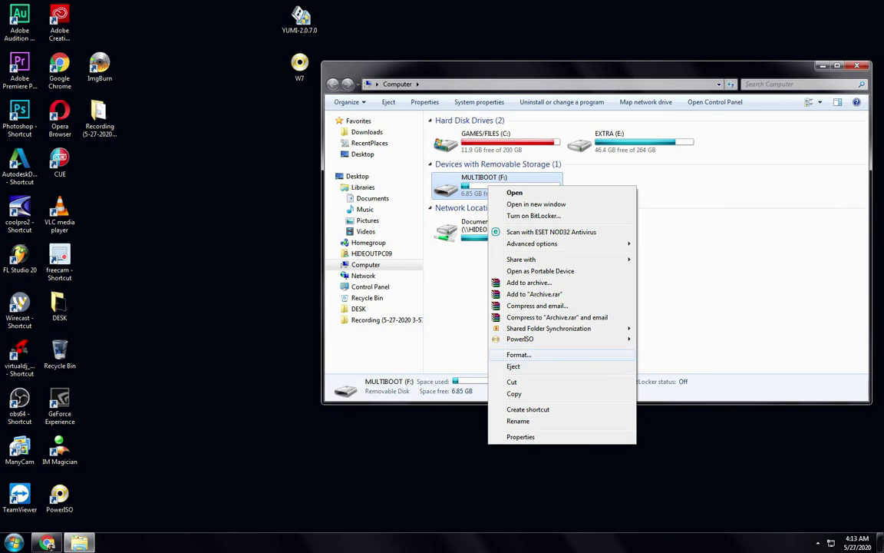
key("Return")
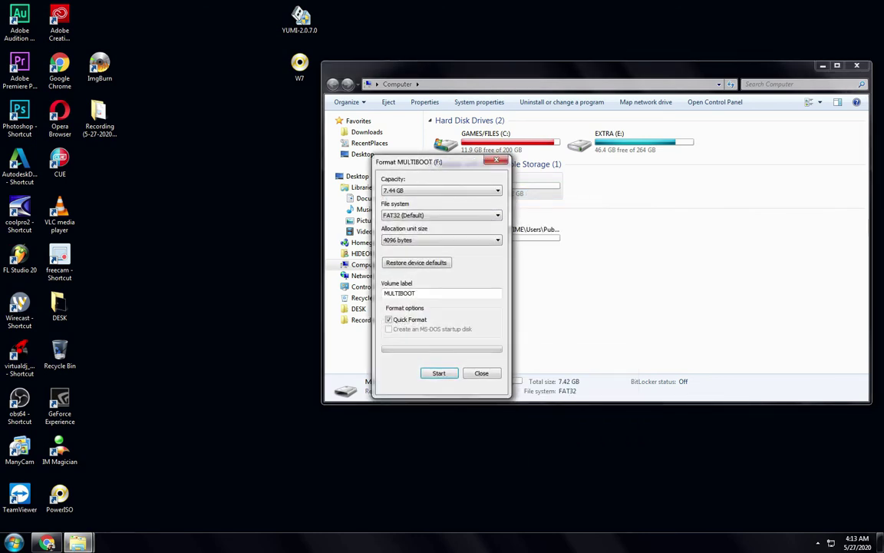
key("Return")
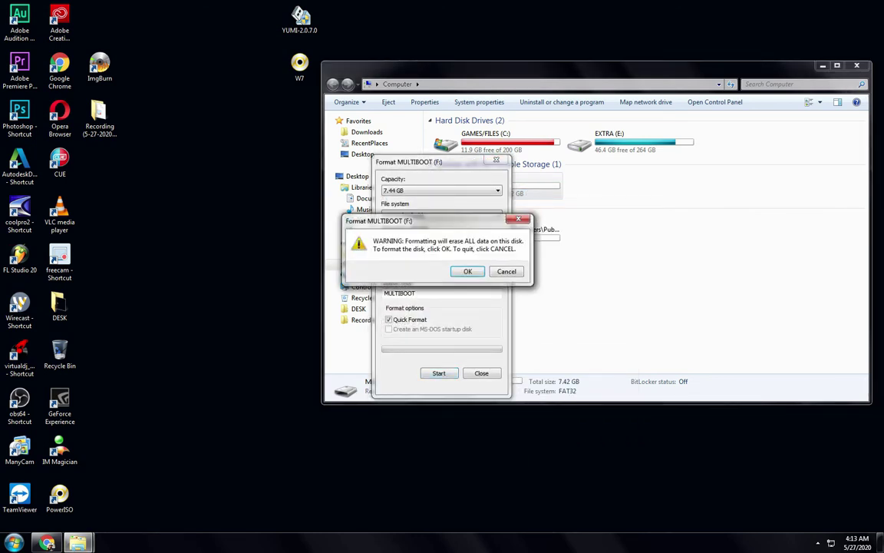
key("Return")
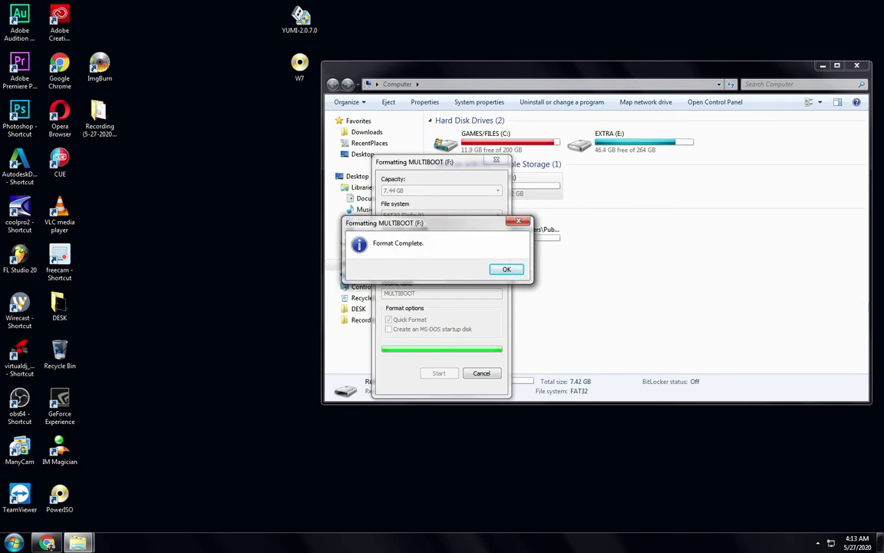
key("Return")
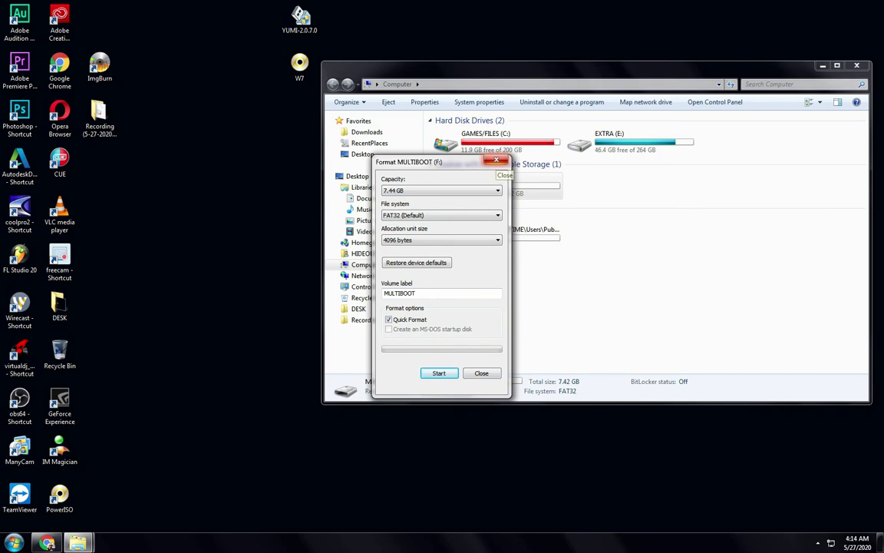
left_click(496, 159)
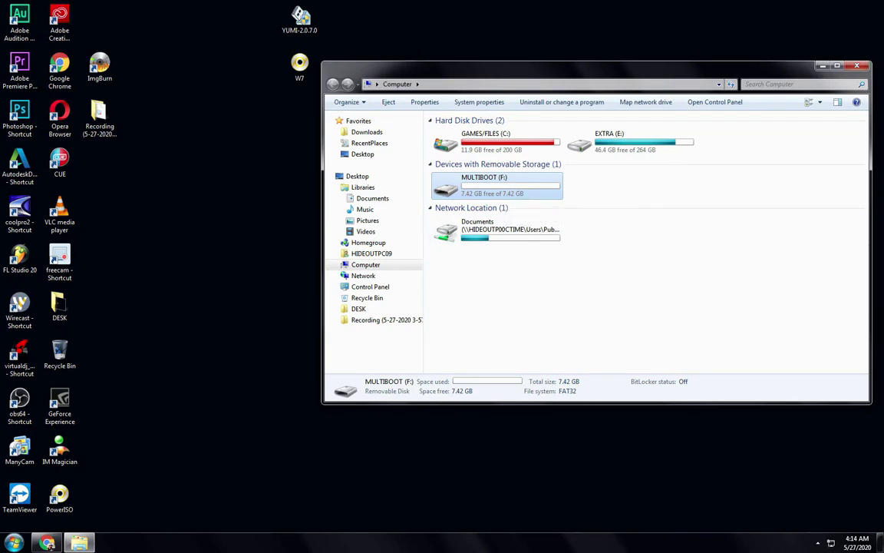
Step: Minimize the Computer window, refresh the desktop and select the W7 disc image
left_click(497, 185)
left_click(60, 262)
right_click(222, 179)
left_click(249, 224)
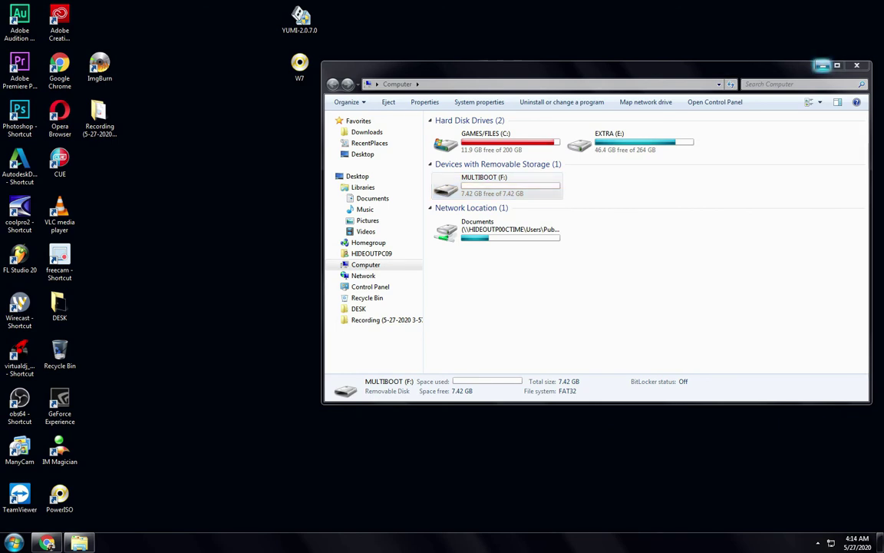
left_click(822, 65)
right_click(447, 86)
left_click(460, 131)
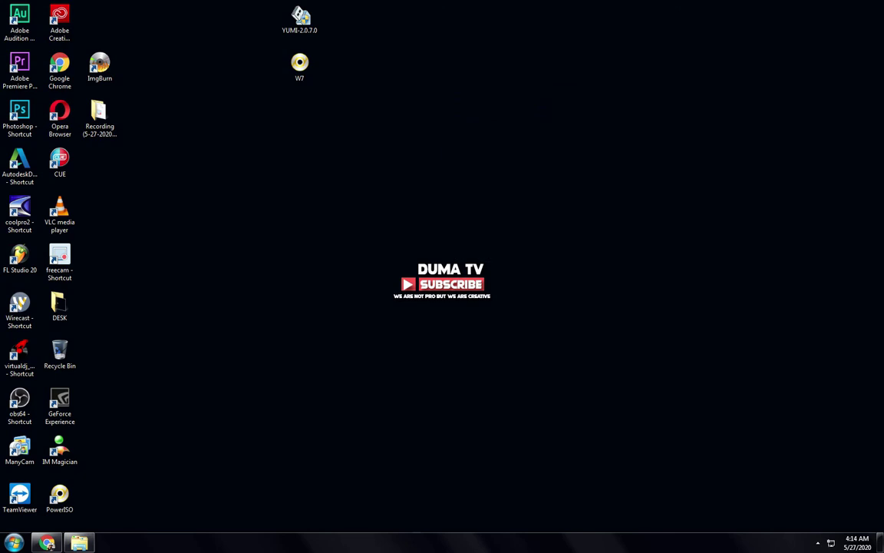
right_click(366, 102)
left_click(414, 145)
right_click(278, 204)
left_click(315, 248)
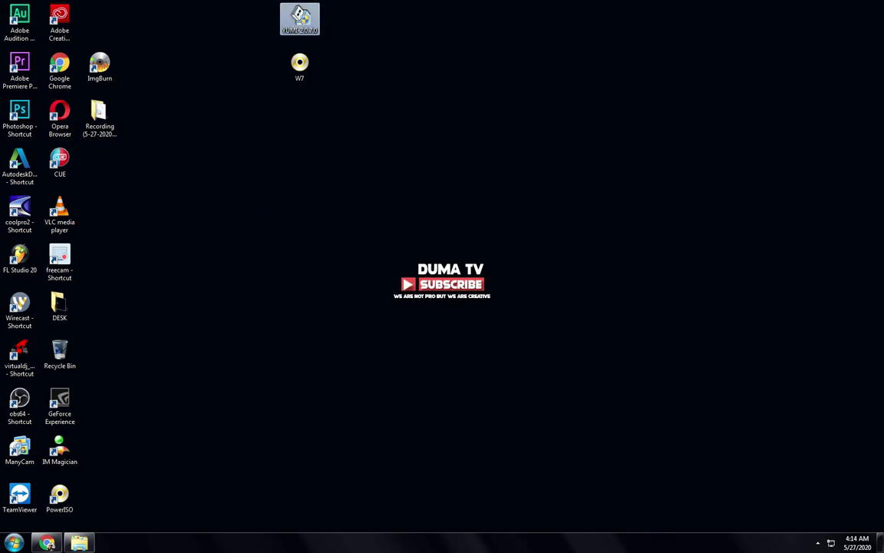
left_click(300, 66)
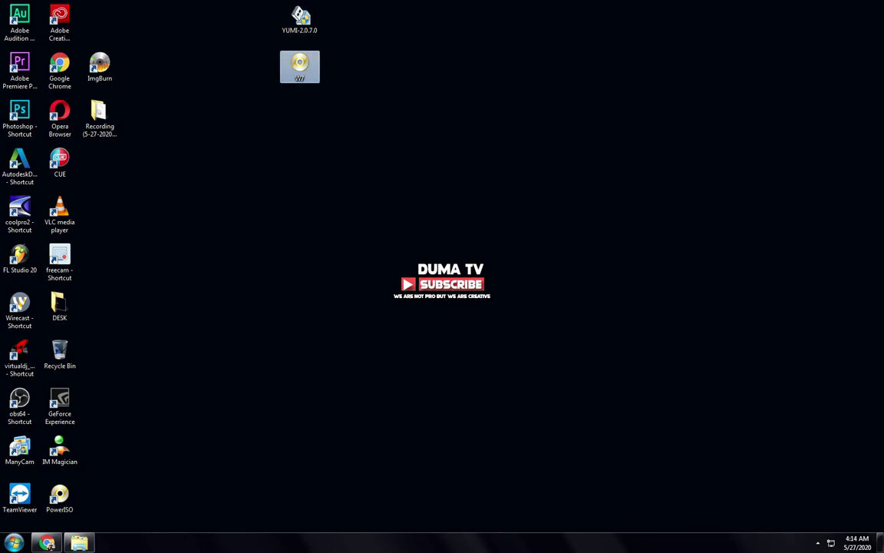
Step: Switch to Chrome and start downloading en_windows_7_ultimate_x64_dvd.iso from the softlay.net Windows 7 Ultimate page
left_click(47, 542)
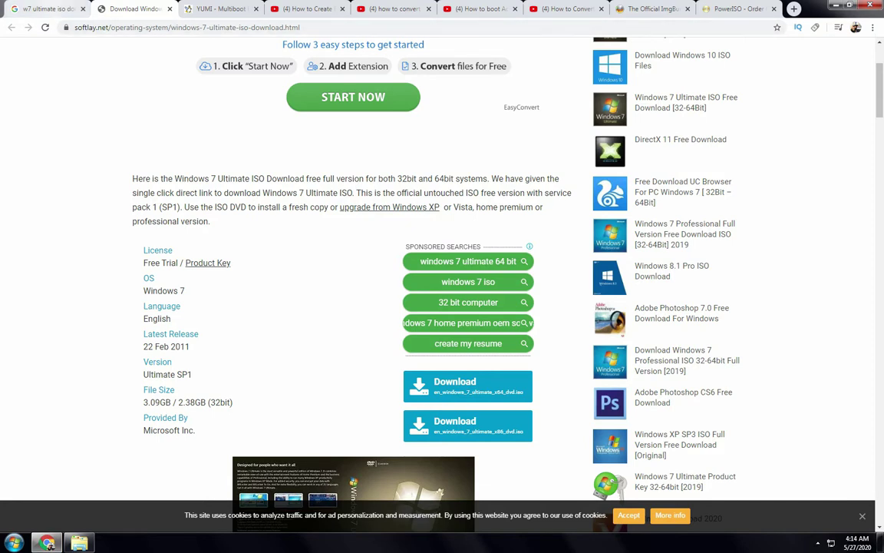
left_click(44, 8)
key("ctrl+Tab")
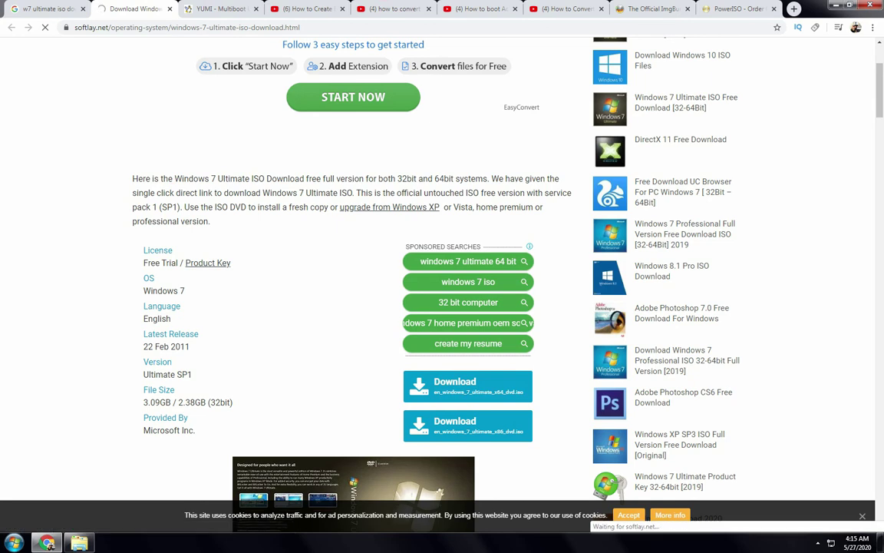
Step: Find the legacy YUMI download section on the pendrivelinux.com page and cancel the Windows 7 ISO download
left_click(219, 8)
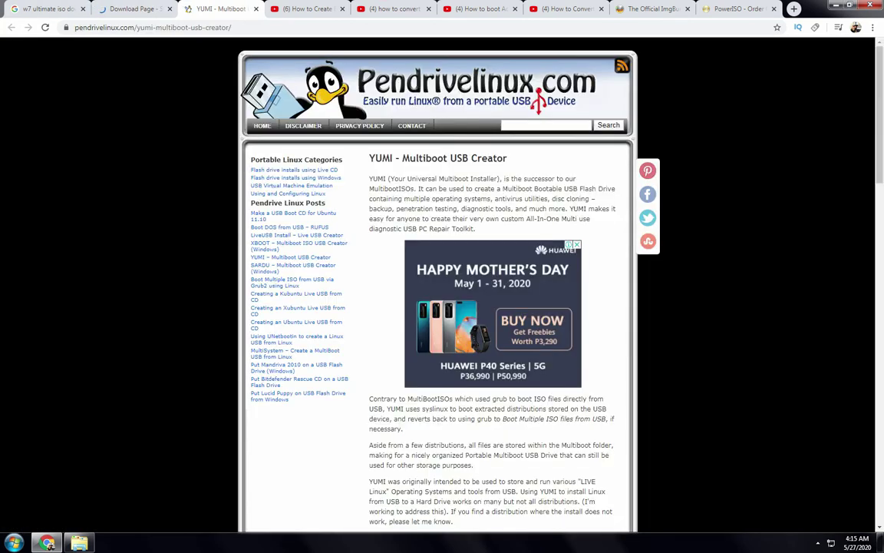
scroll(507, 453, "down", 7)
scroll(537, 464, "down", 12)
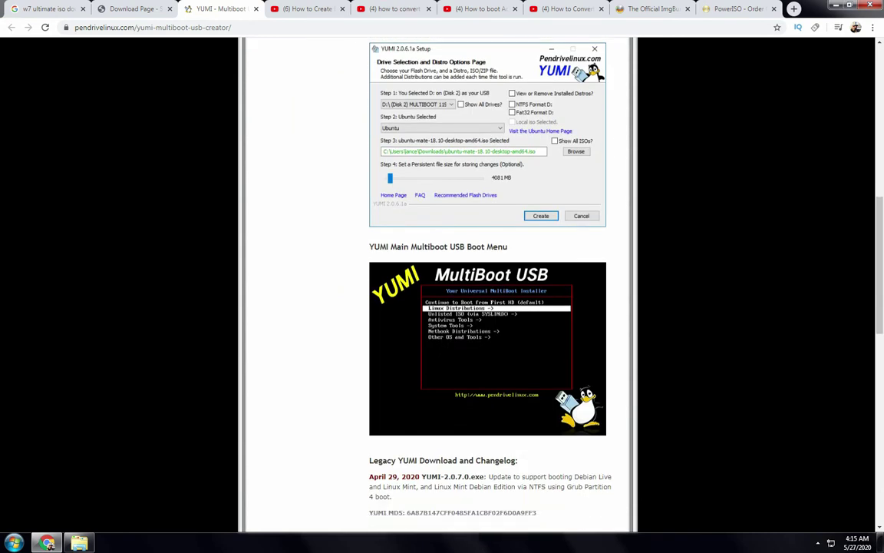
scroll(537, 464, "up", 2)
scroll(537, 464, "up", 2)
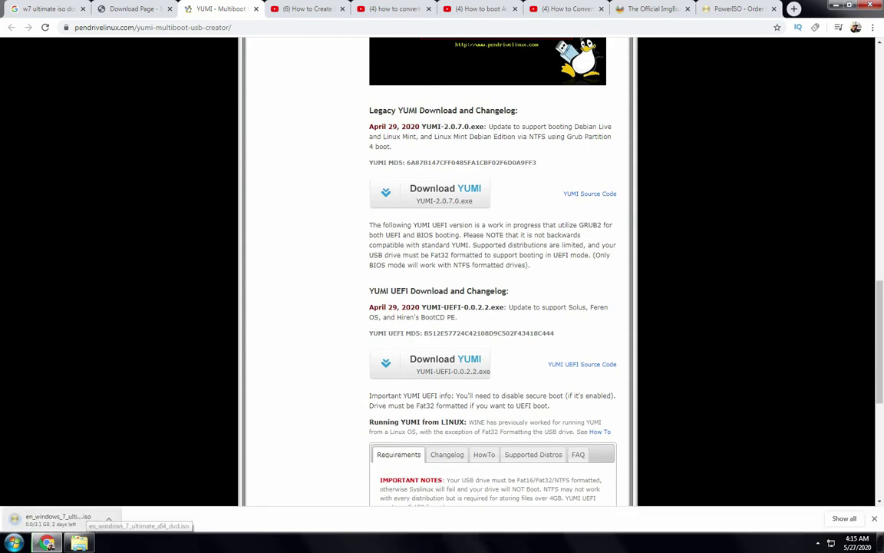
left_click(108, 519)
left_click(119, 497)
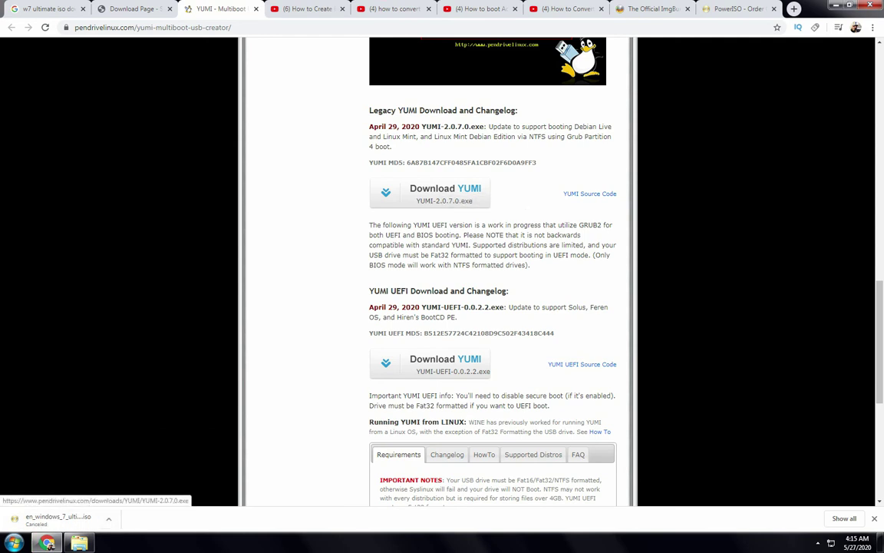
Step: Try to download YUMI-2.0.7.0.exe from the YUMI page, dismiss the Softlay popup and close the loading download tab
left_click(445, 194)
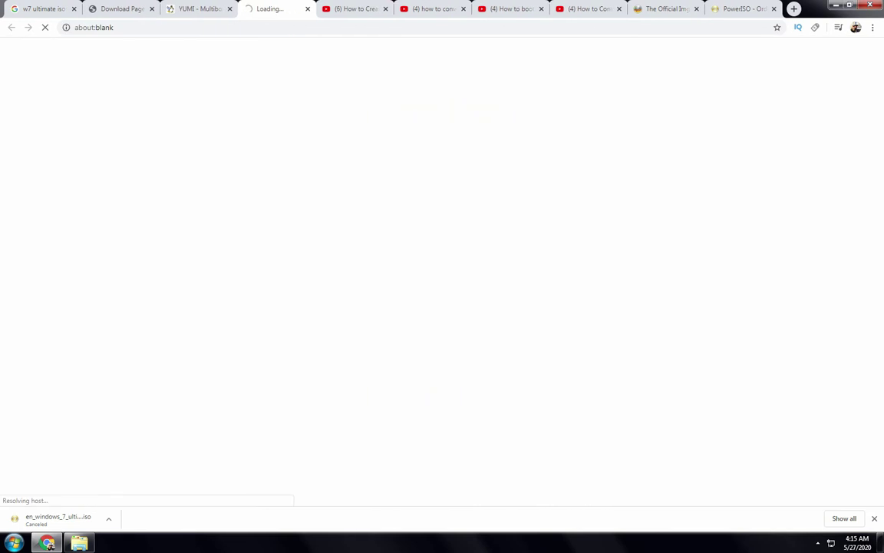
scroll(491, 269, "up", 4)
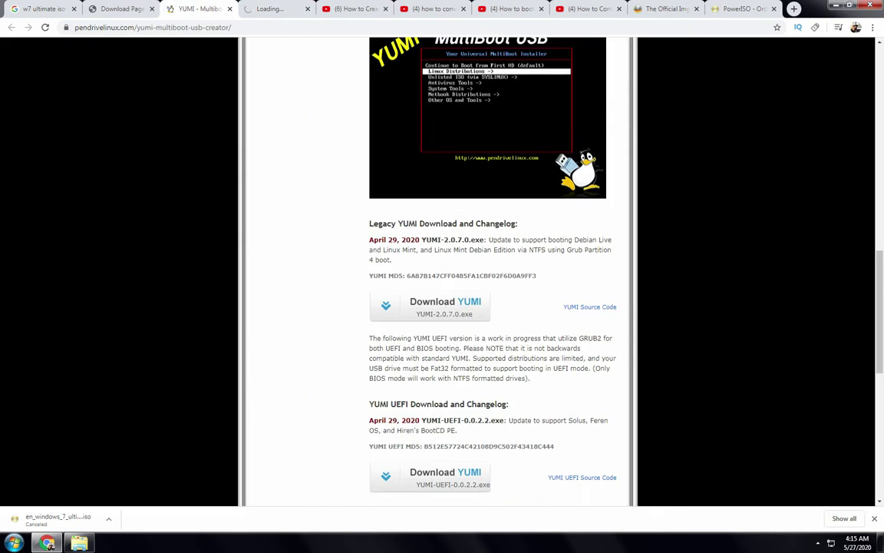
scroll(491, 269, "up", 5)
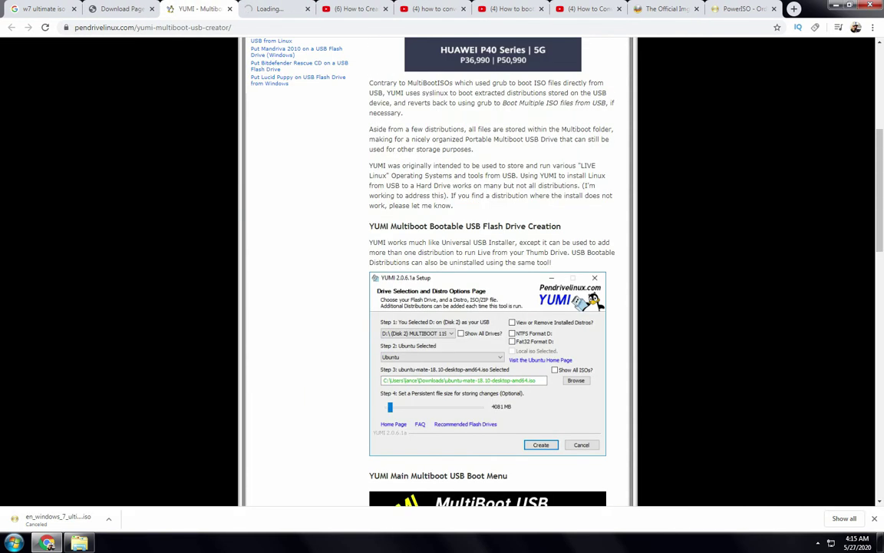
scroll(492, 269, "down", 3)
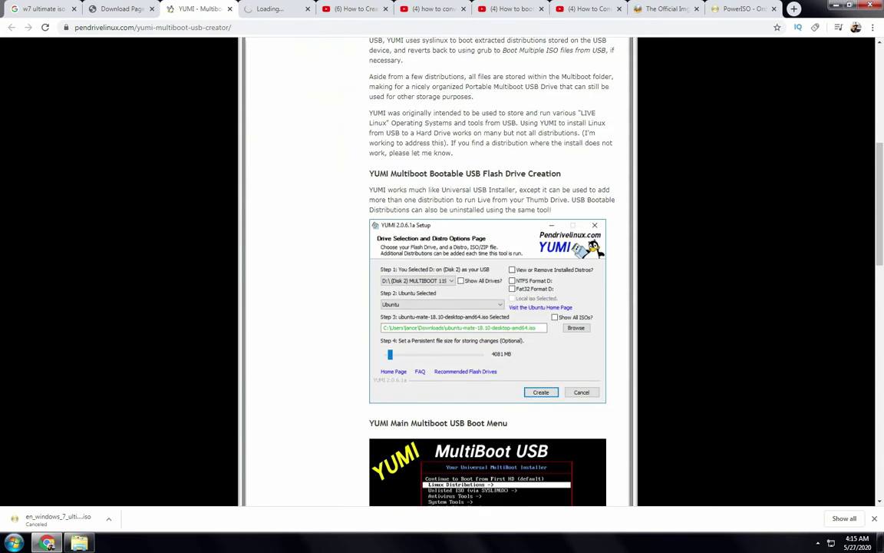
left_click(112, 9)
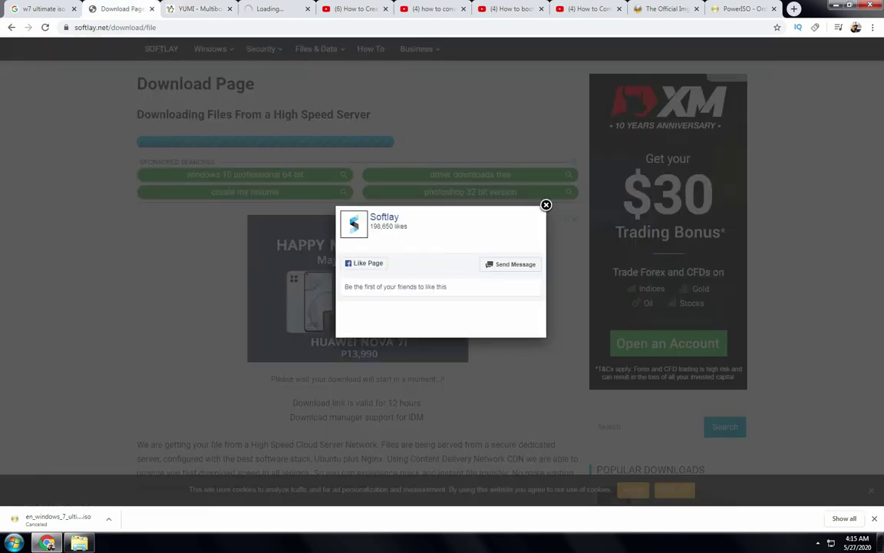
left_click(546, 205)
left_click(198, 8)
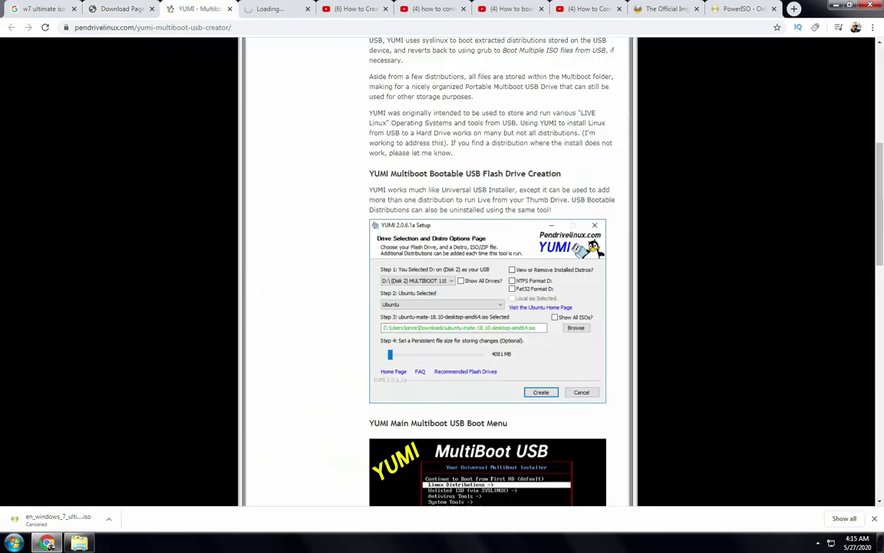
left_click(271, 9)
key("ctrl+w")
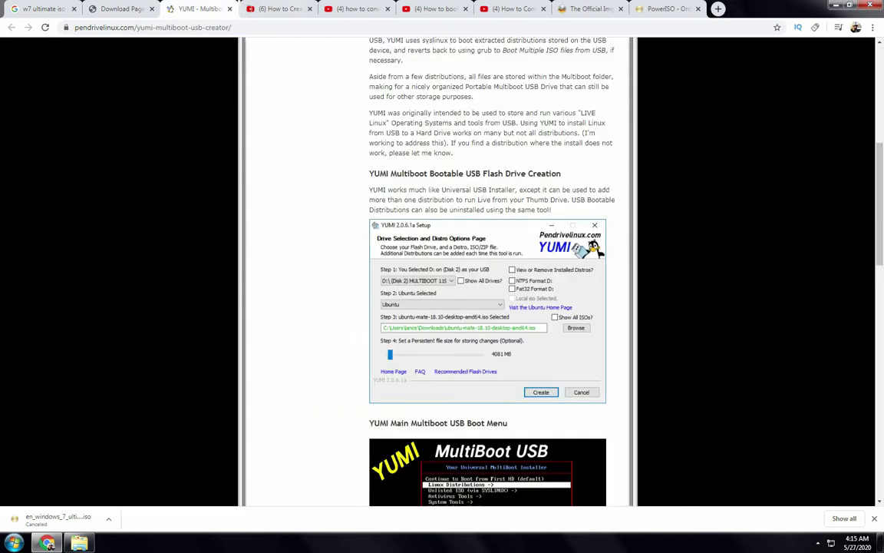
Step: Close the softlay.net download page and keep the YUMI Multiboot USB Creator page open
scroll(437, 268, "up", 7)
scroll(437, 268, "up", 1)
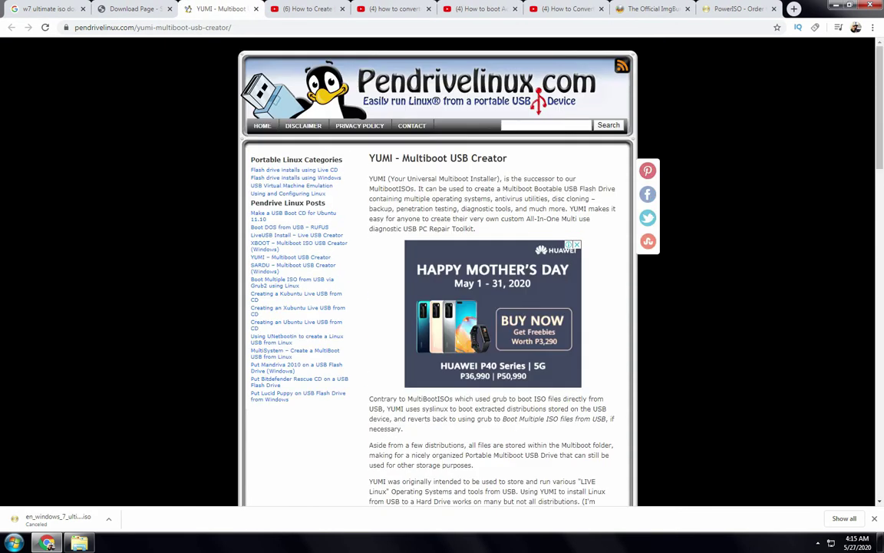
key("ctrl+shift+Tab")
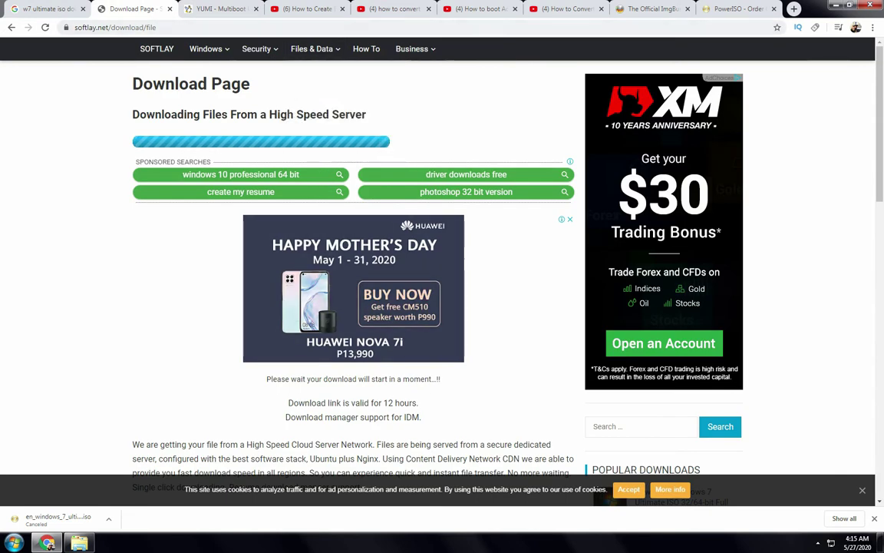
key("ctrl+Tab")
left_click(148, 8)
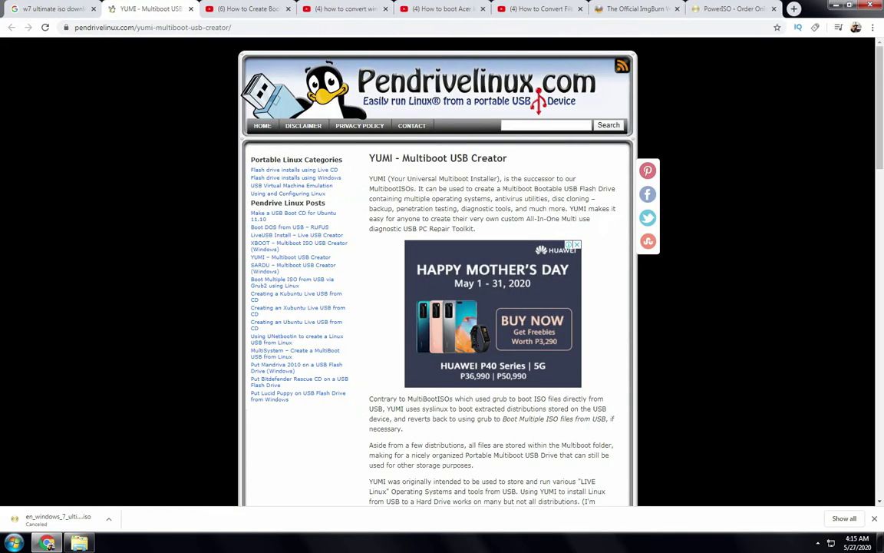
Step: View the Google results for the Windows 7 Ultimate ISO, return to the YUMI page and minimize the browser
key("ctrl+shift+Tab")
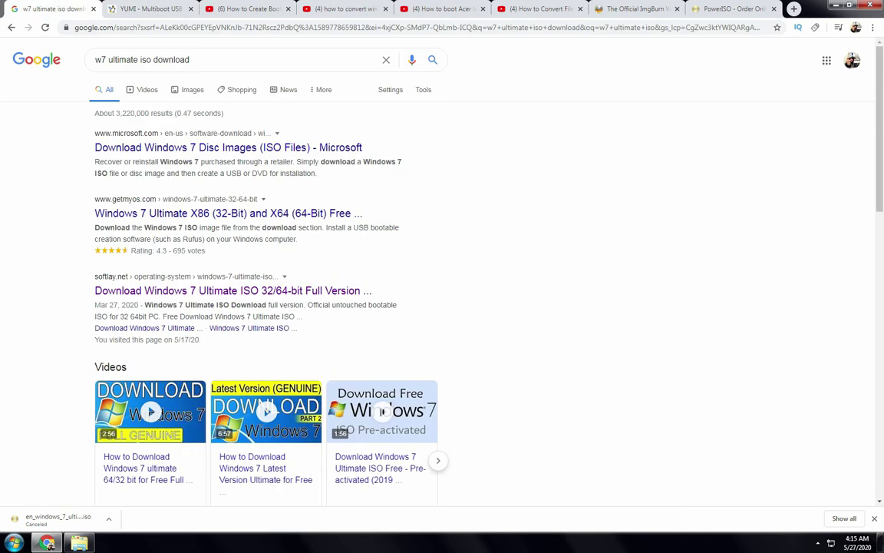
key("ctrl+Tab")
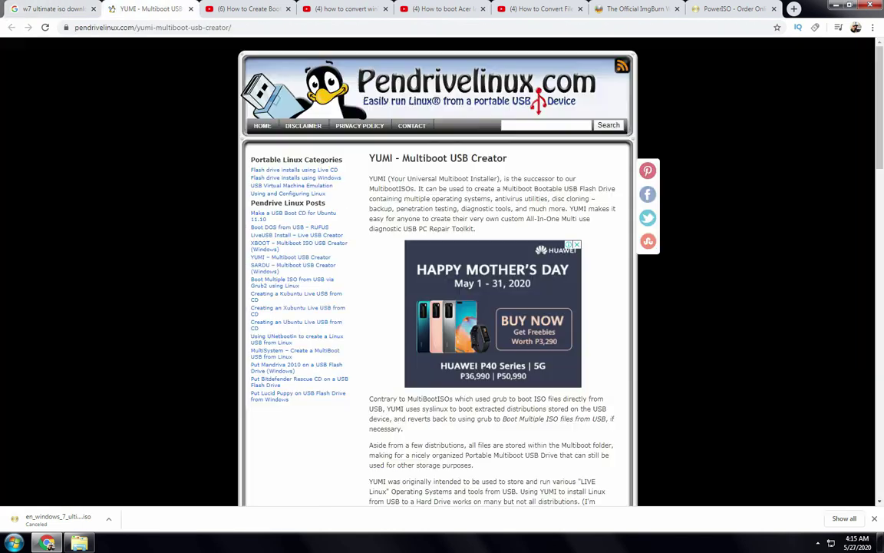
left_click(242, 8)
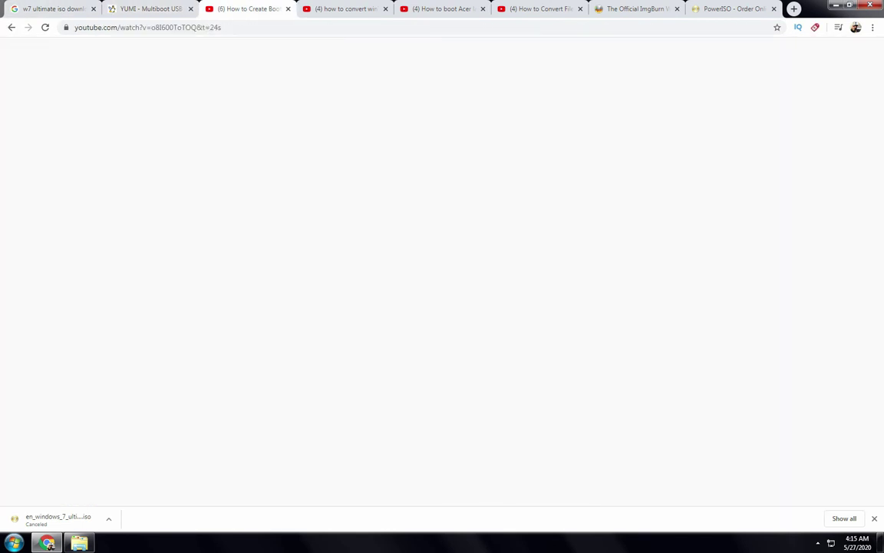
left_click(147, 9)
left_click(835, 4)
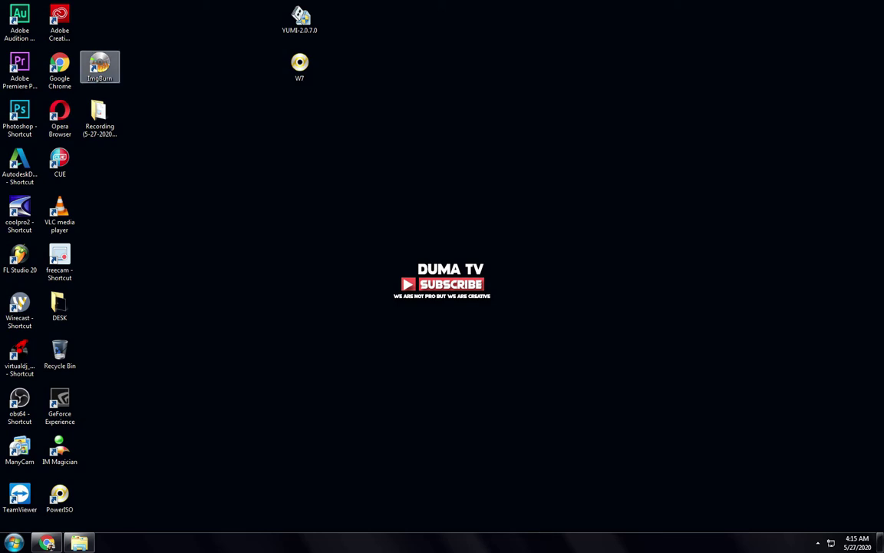
Step: Switch back to Chrome to view the mirror links on the ImgBurn v2.5.8.0 download page, and minimize the browser
double_click(98, 66)
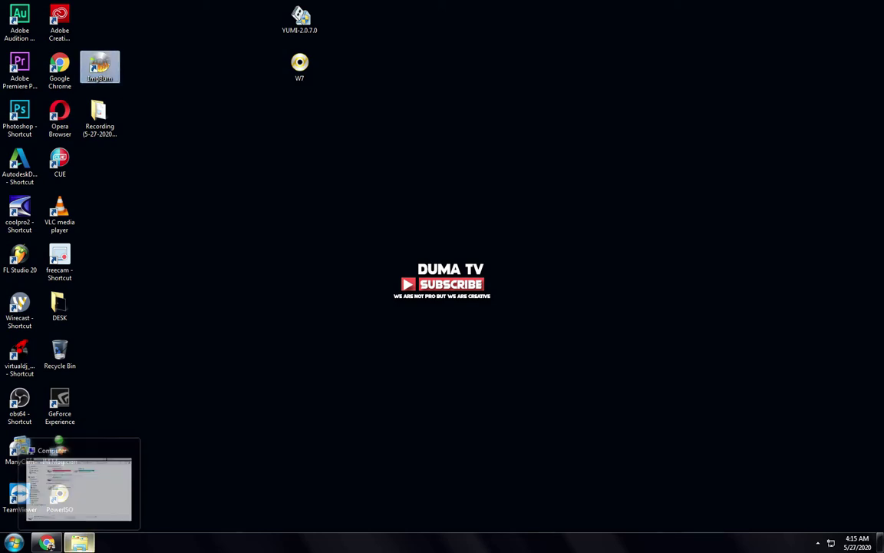
left_click(47, 542)
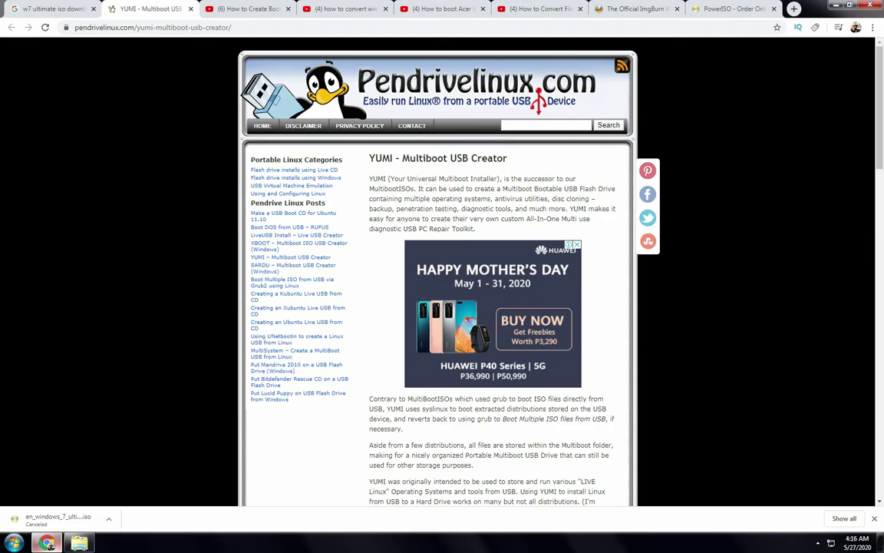
left_click(634, 9)
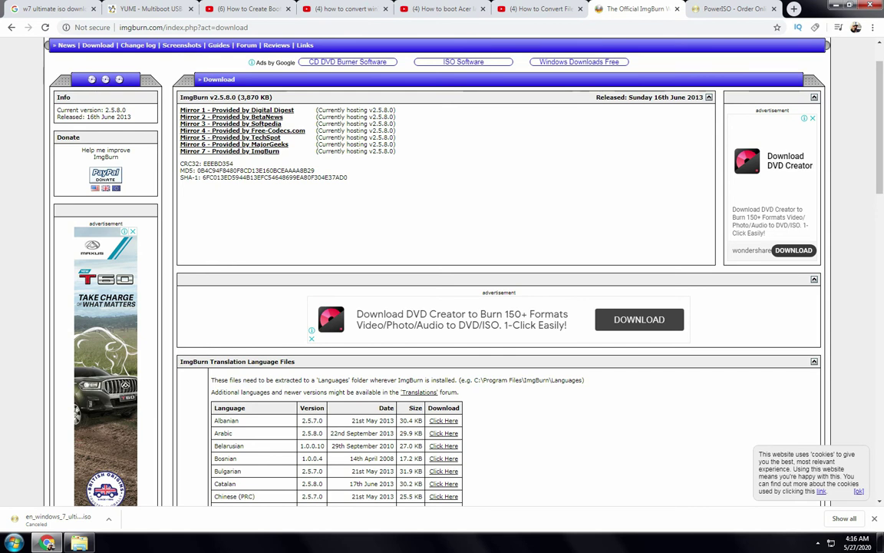
left_click(849, 5)
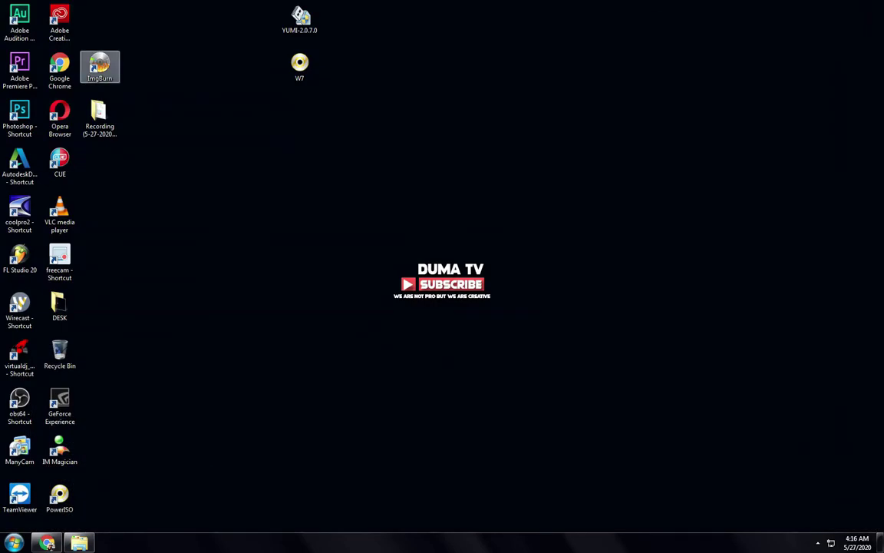
Step: Open the CD_ROM folder inside the W7 folder on EXTRA (E:) to view the Windows 7 setup files
left_click(13, 543)
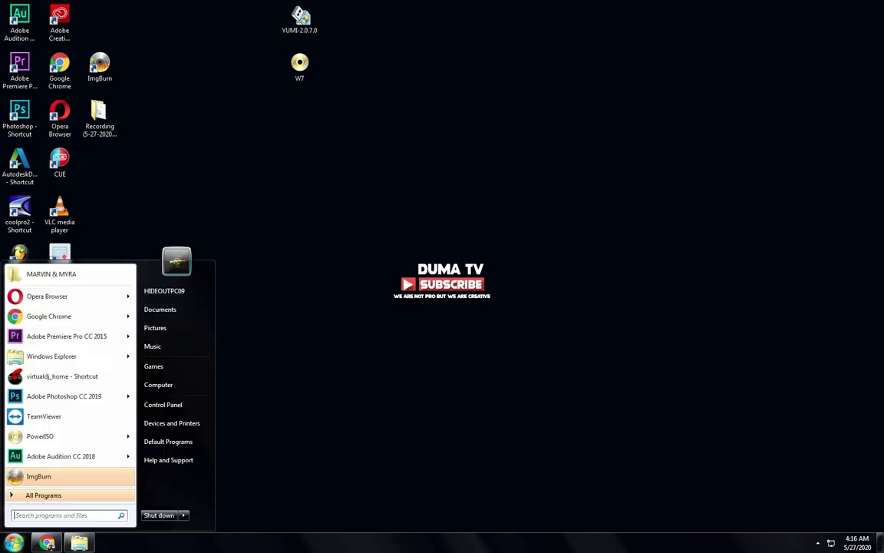
left_click(158, 383)
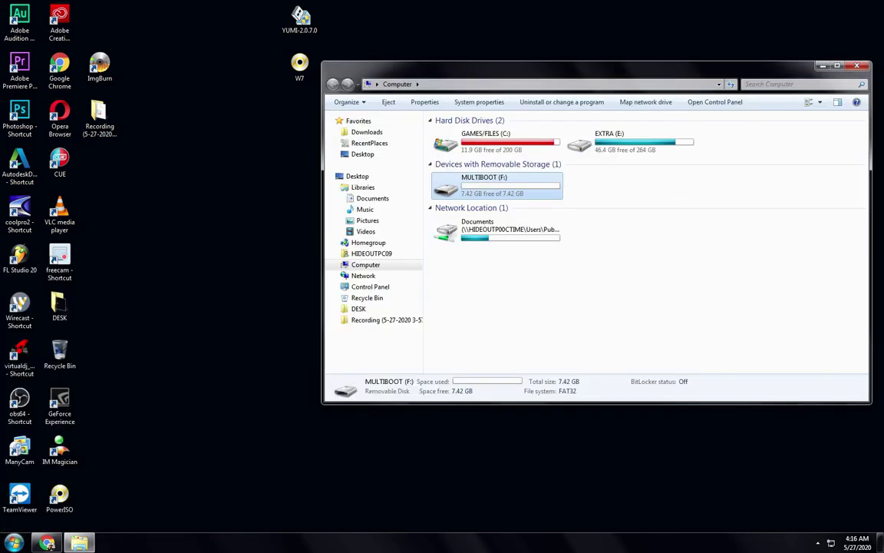
double_click(568, 127)
scroll(537, 246, "down", 7)
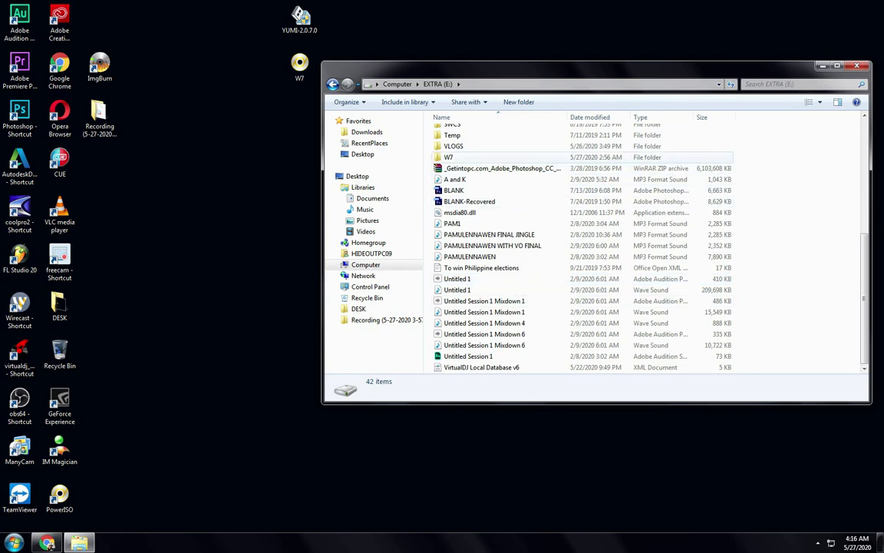
double_click(448, 157)
double_click(456, 131)
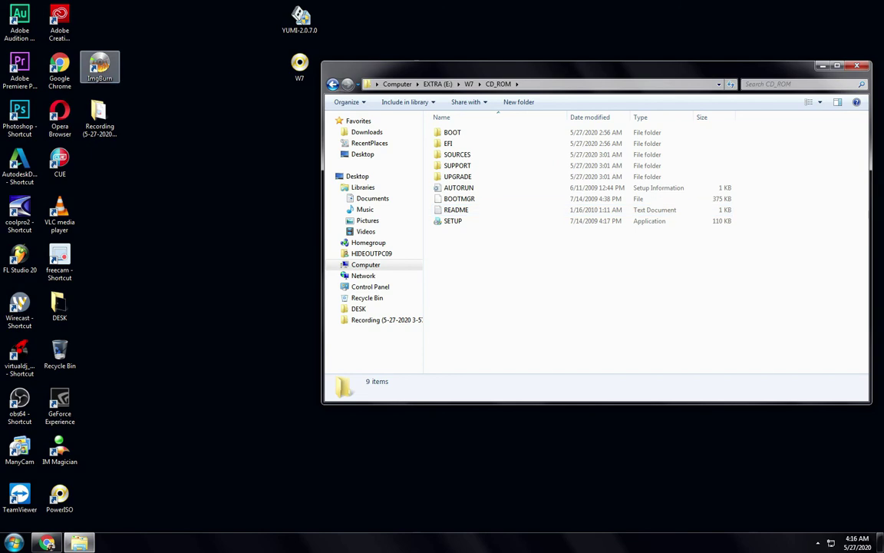
Step: Start ImgBurn in the mode for creating an image file from files/folders and try to build without a source
double_click(99, 65)
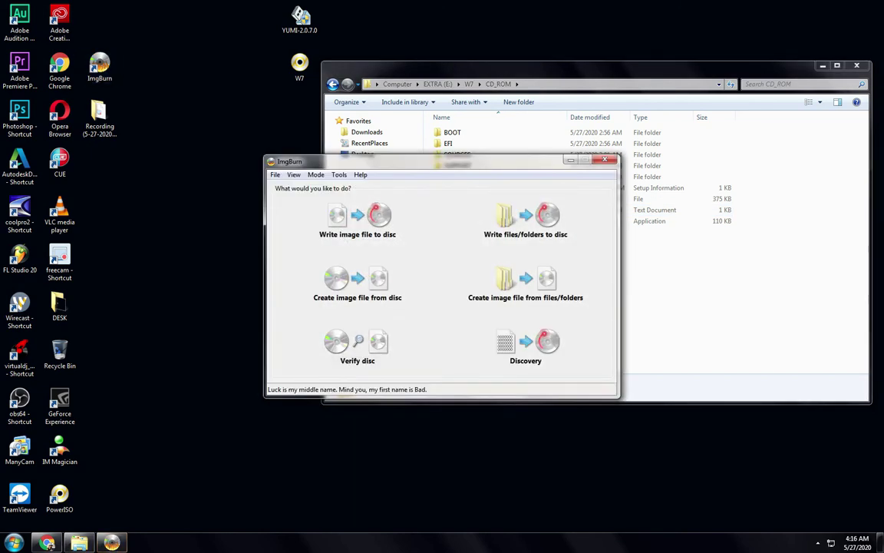
left_click(525, 283)
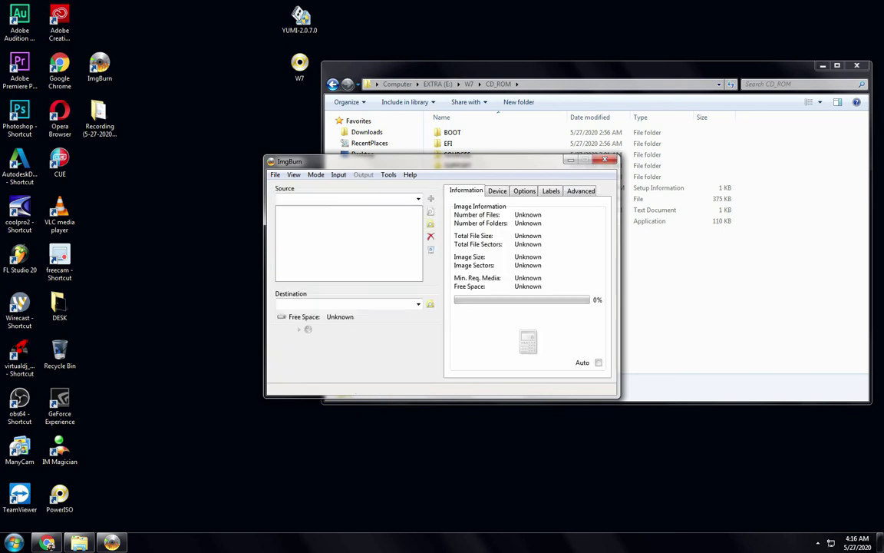
left_click_drag(384, 162, 186, 120)
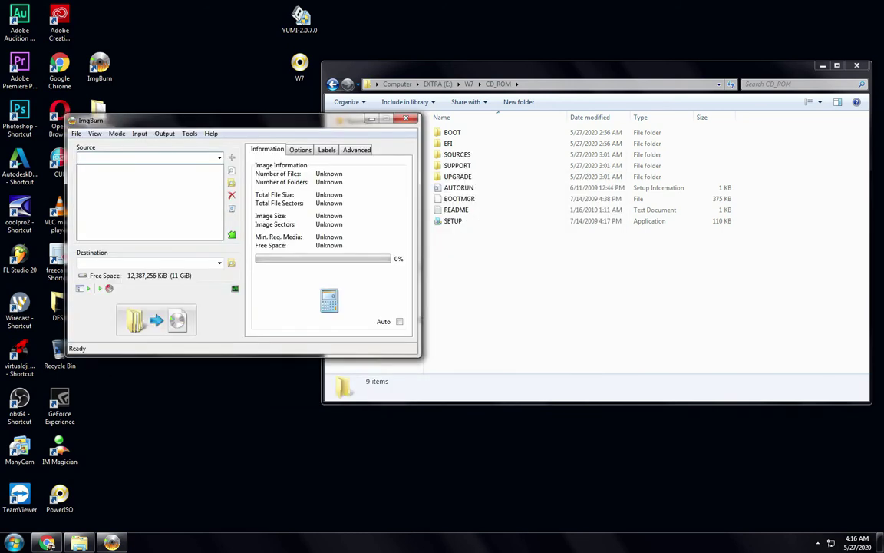
left_click(155, 320)
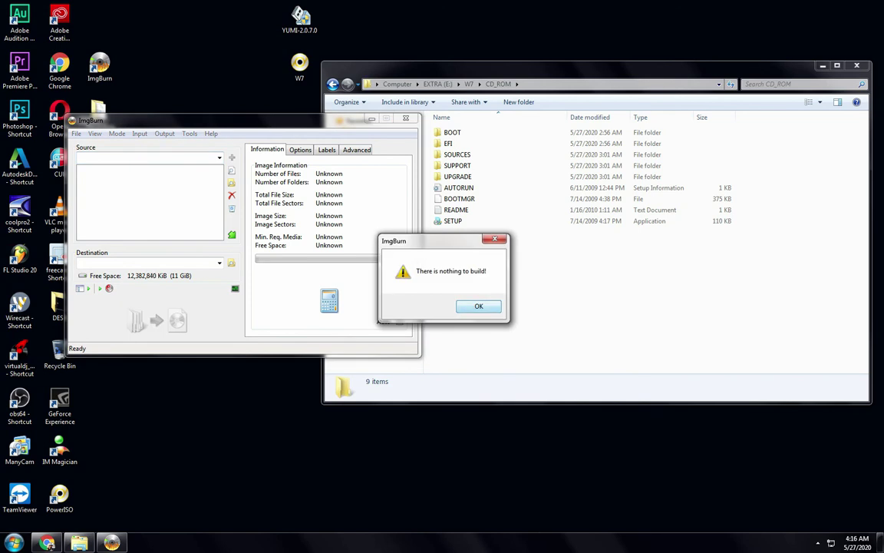
key("Return")
Step: Add the E:\W7 folder as the image source in ImgBurn, and close the program without building
left_click(231, 183)
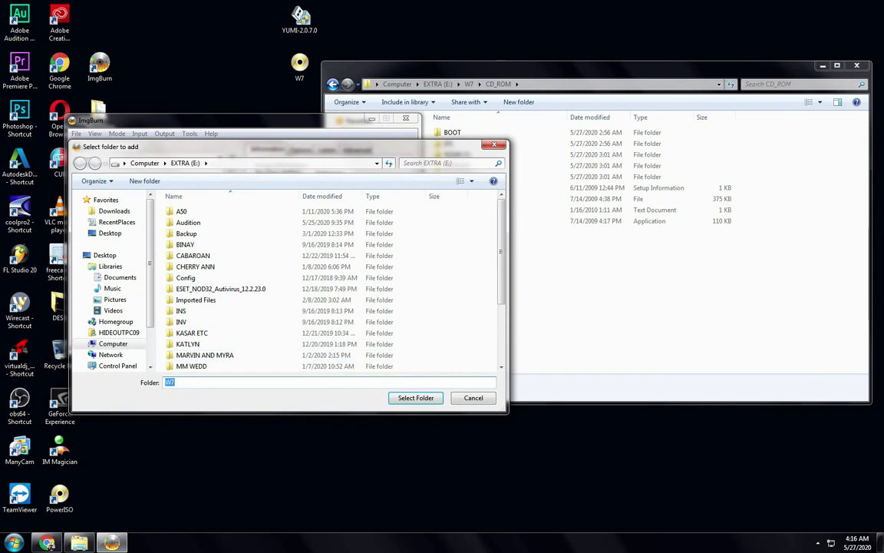
scroll(230, 299, "down", 3)
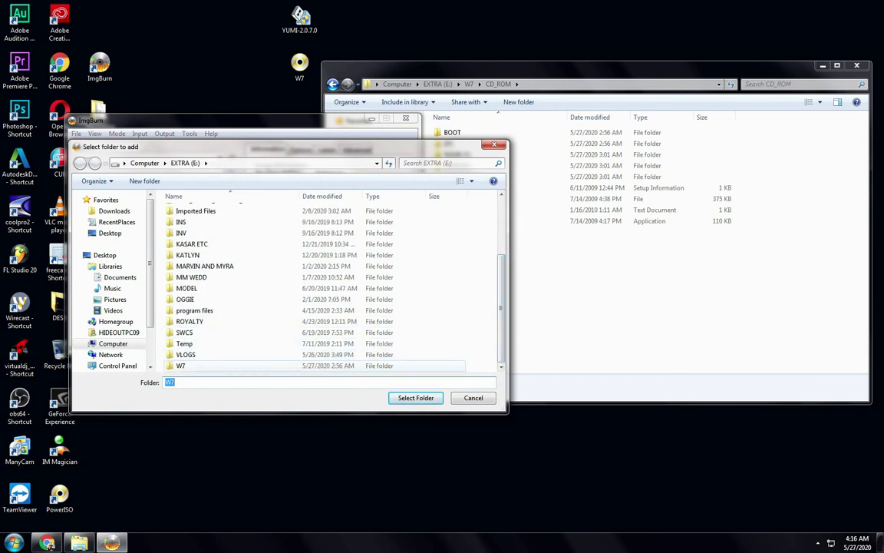
left_click(220, 365)
left_click(415, 398)
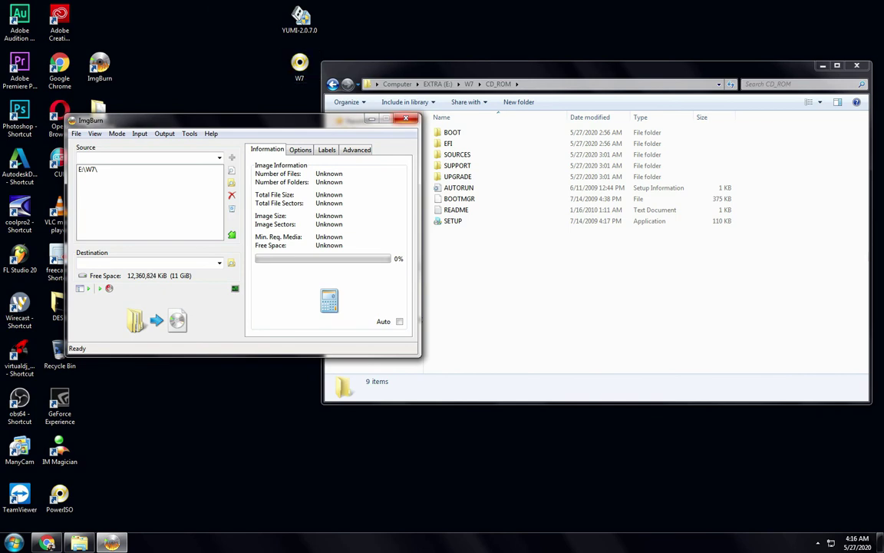
left_click(406, 119)
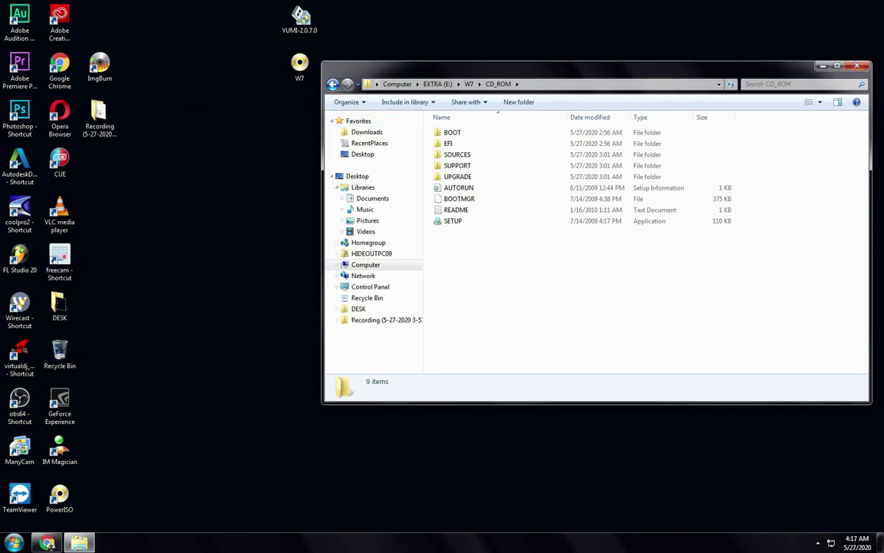
Step: Return the file window to the root of EXTRA (E:) and minimize it
left_click(332, 84)
left_click(332, 83)
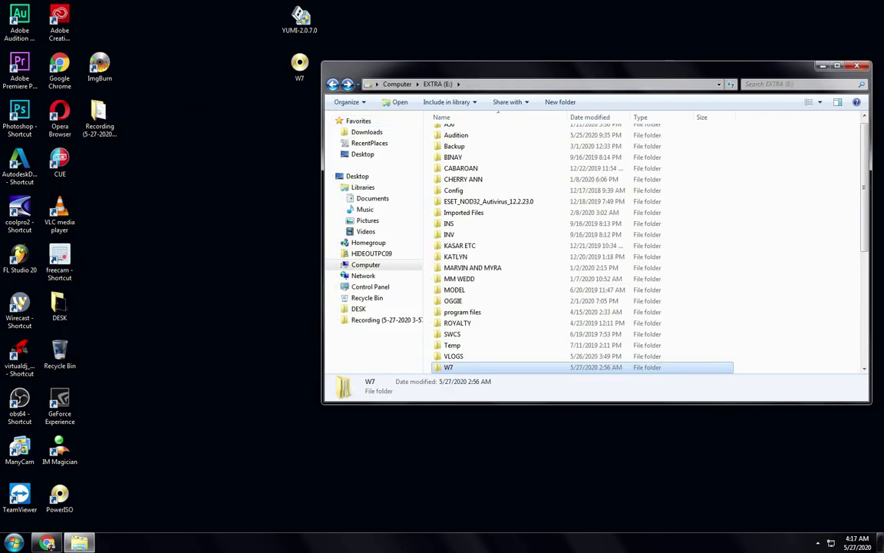
left_click(823, 66)
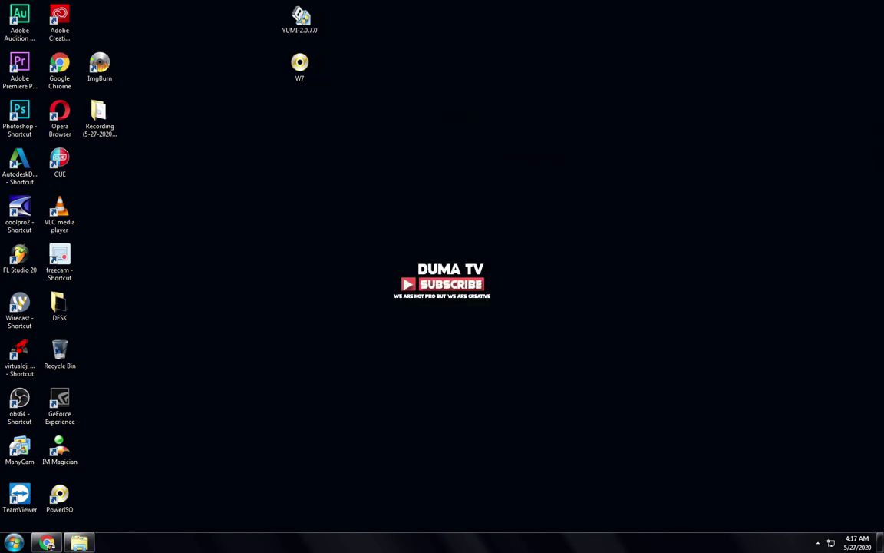
Step: Start YUMI-2.0.7.0 from the desktop, accepting its license agreement, and choose the F: MULTIBOOT drive as the USB device
double_click(300, 17)
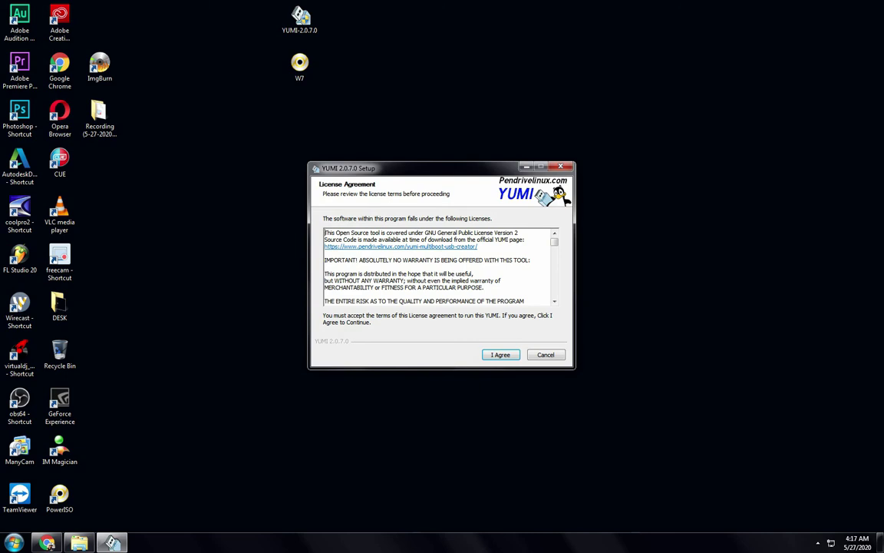
key("Return")
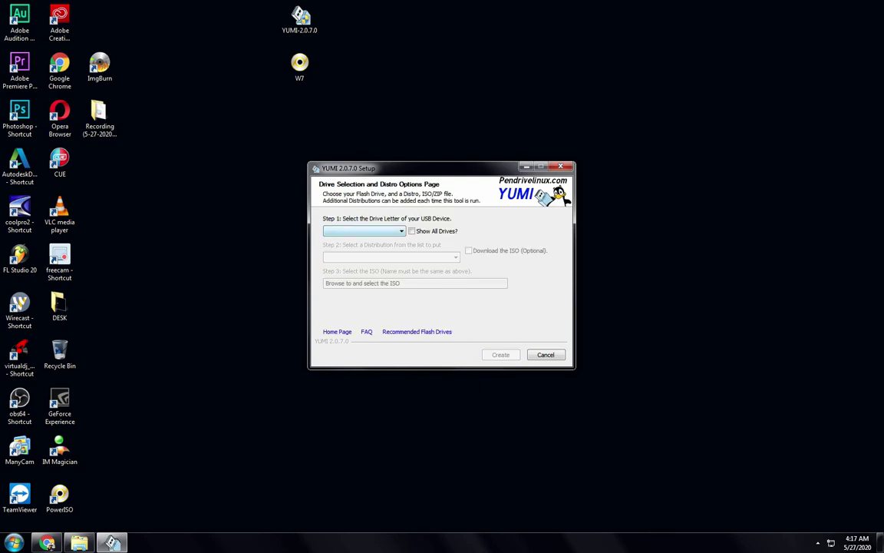
left_click(364, 230)
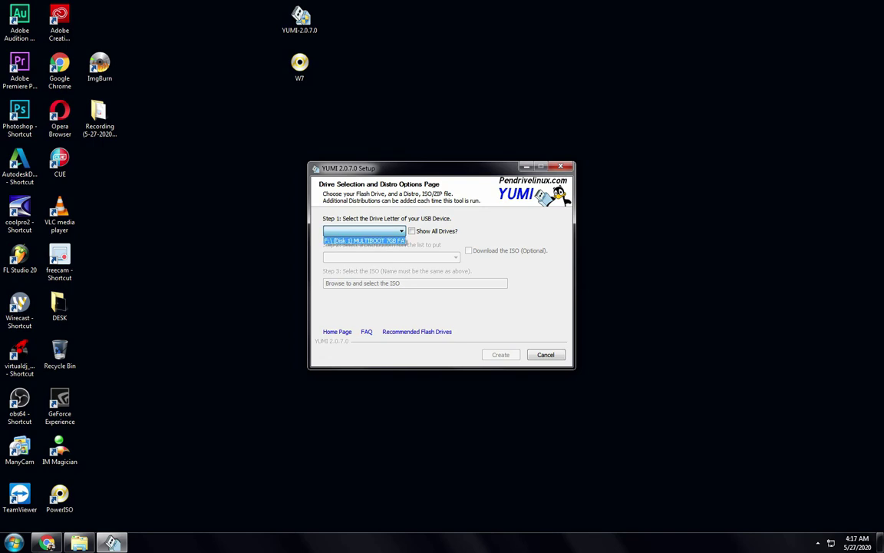
key("Return")
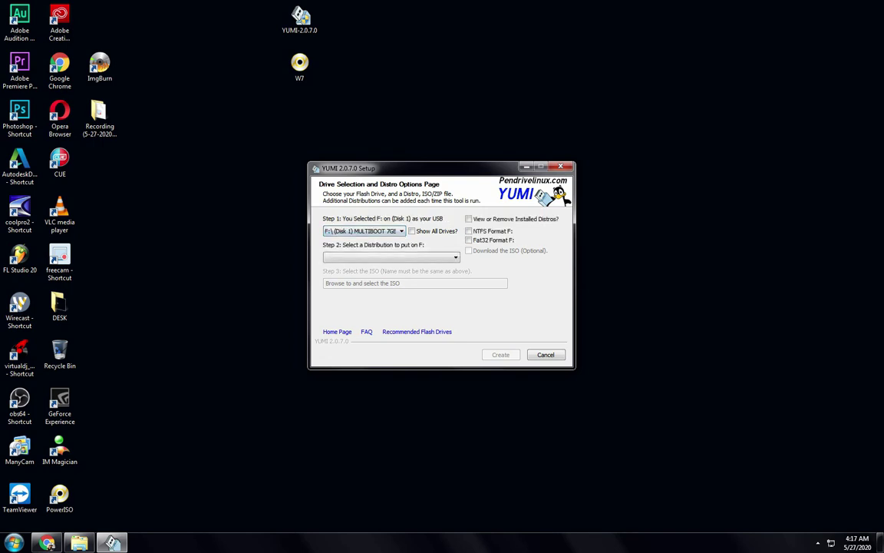
Step: Choose Single Windows Vista/7/8/10 Installer as the distribution to put on F:
left_click(455, 257)
left_click_drag(455, 284, 455, 446)
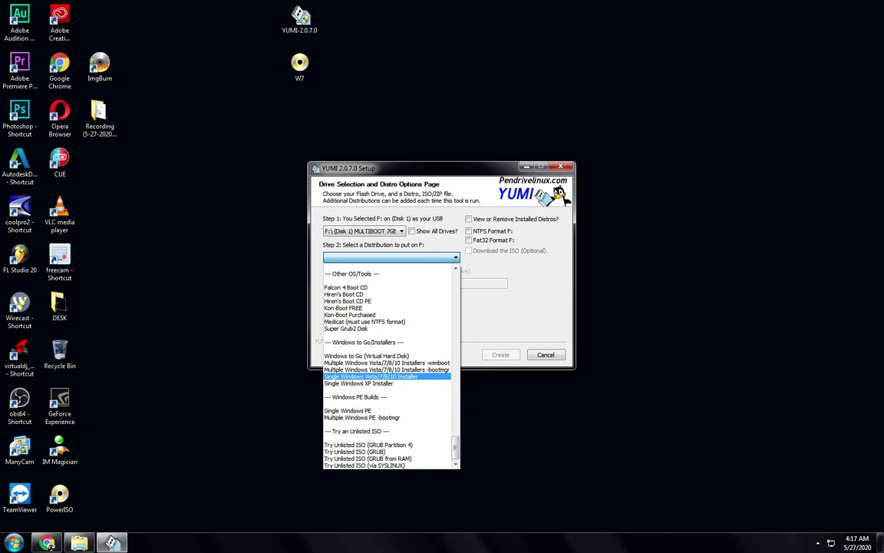
key("Return")
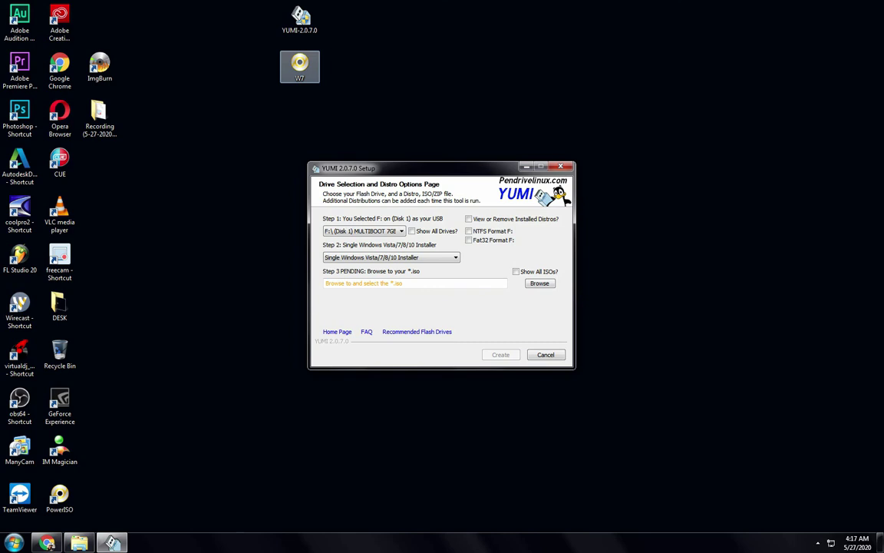
Step: Check the file type and size of the W7 image on the desktop in its properties, and close them
right_click(298, 69)
left_click(325, 352)
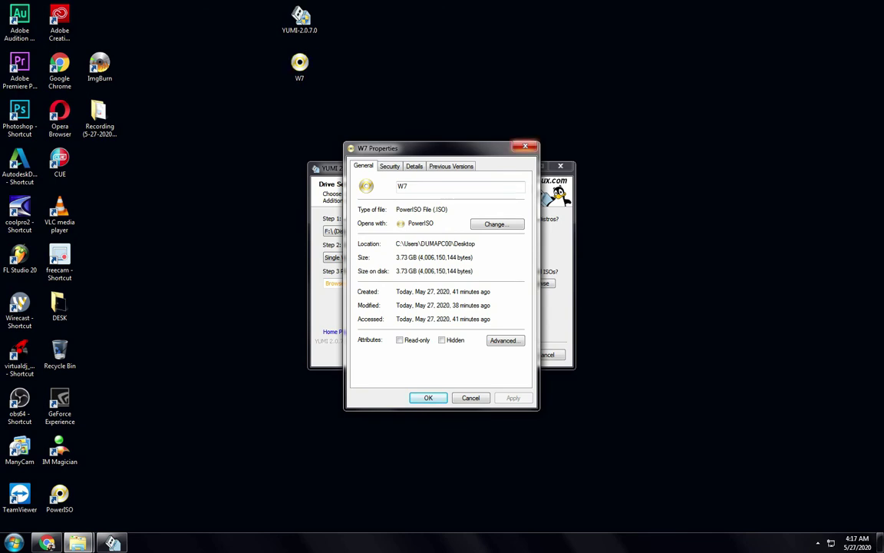
left_click(525, 146)
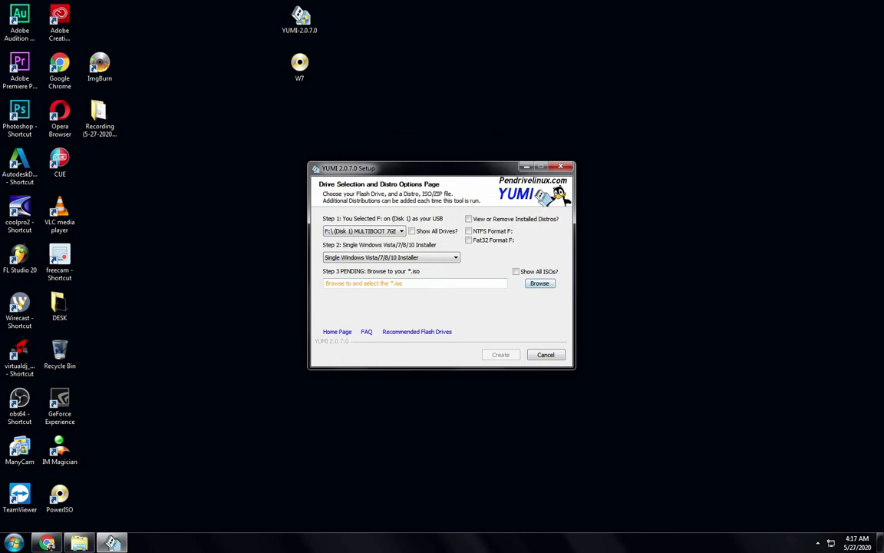
Step: Select W7.ISO from the desktop as the installer image and start creating the bootable drive on F:
left_click(539, 284)
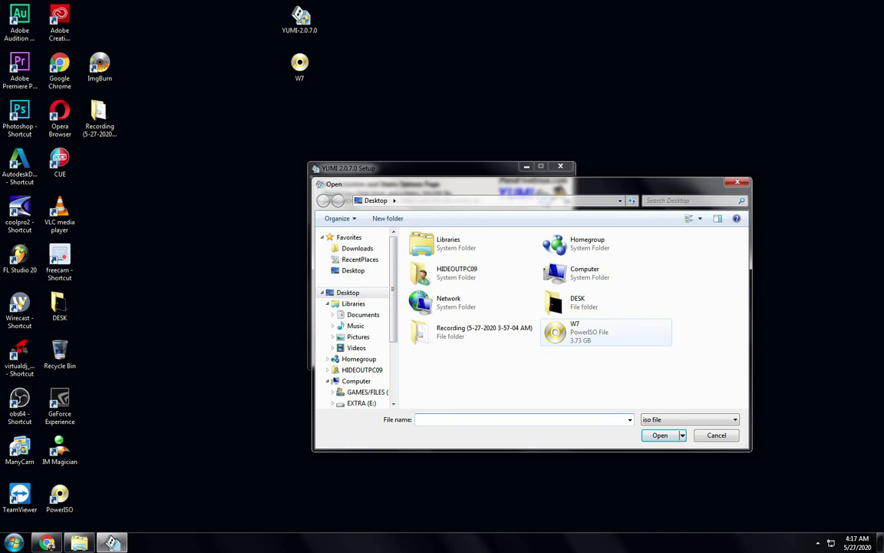
left_click(606, 331)
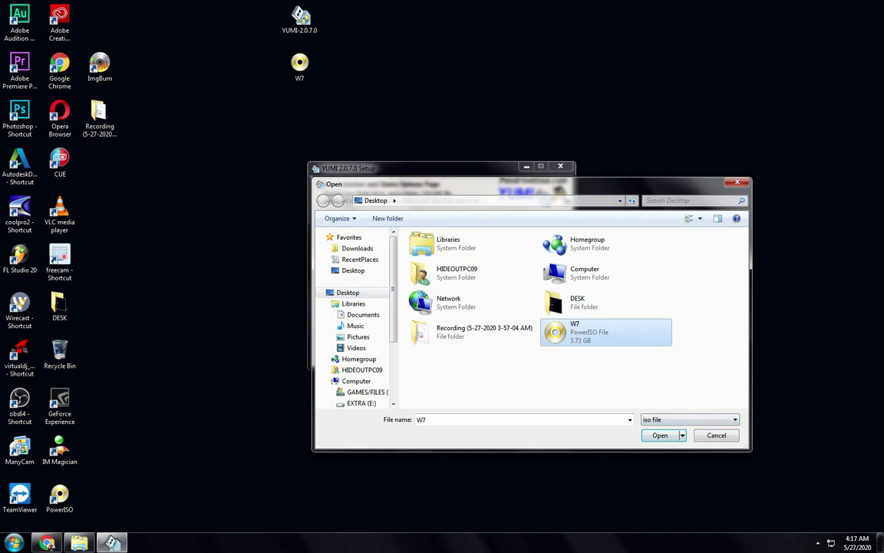
left_click(659, 435)
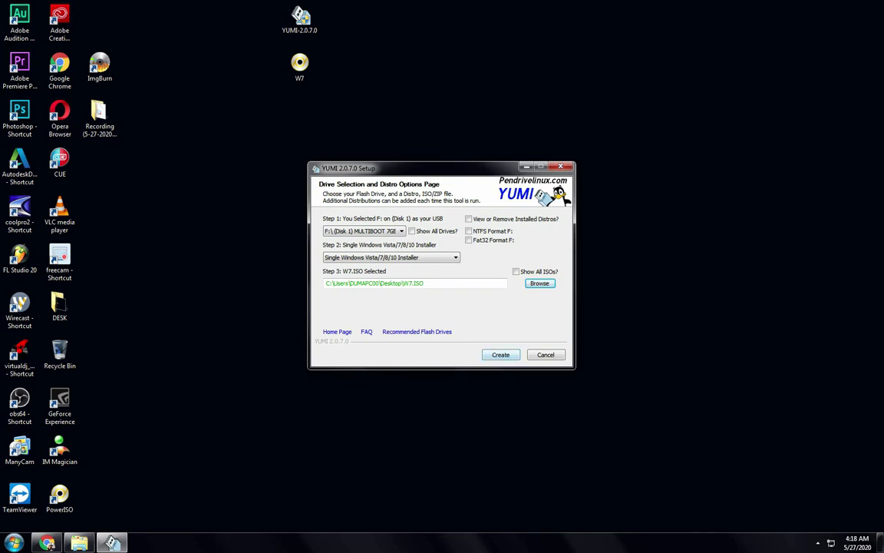
left_click(501, 354)
key("Return")
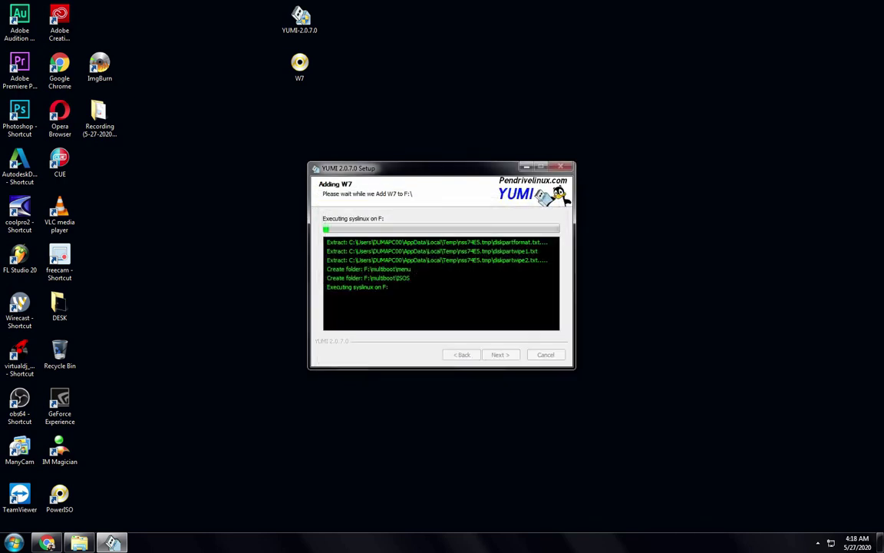
Step: Arrange the YUMI and W7.ISO extraction windows one above the other, narrowing the extraction window to match YUMI's width
left_click_drag(361, 167, 369, 10)
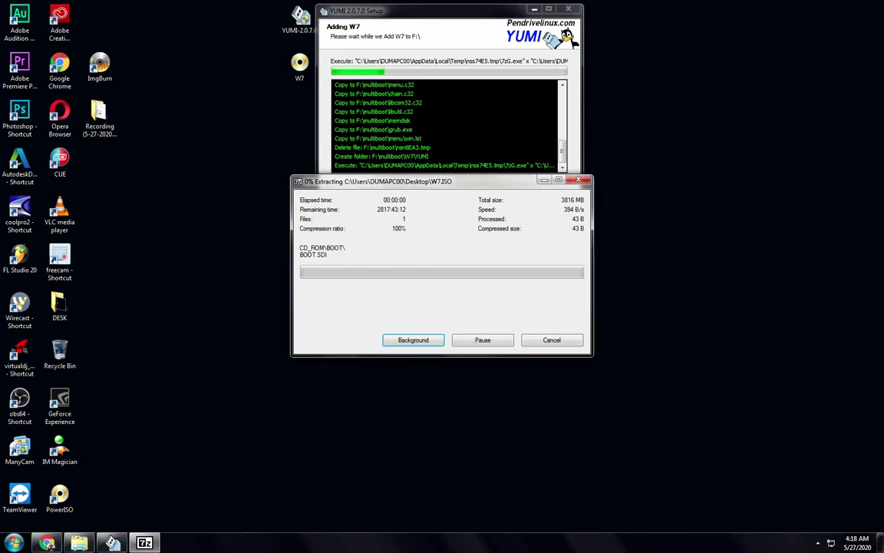
left_click_drag(592, 265, 577, 265)
left_click_drag(434, 181, 459, 226)
left_click_drag(600, 310, 581, 311)
left_click_drag(582, 230, 582, 231)
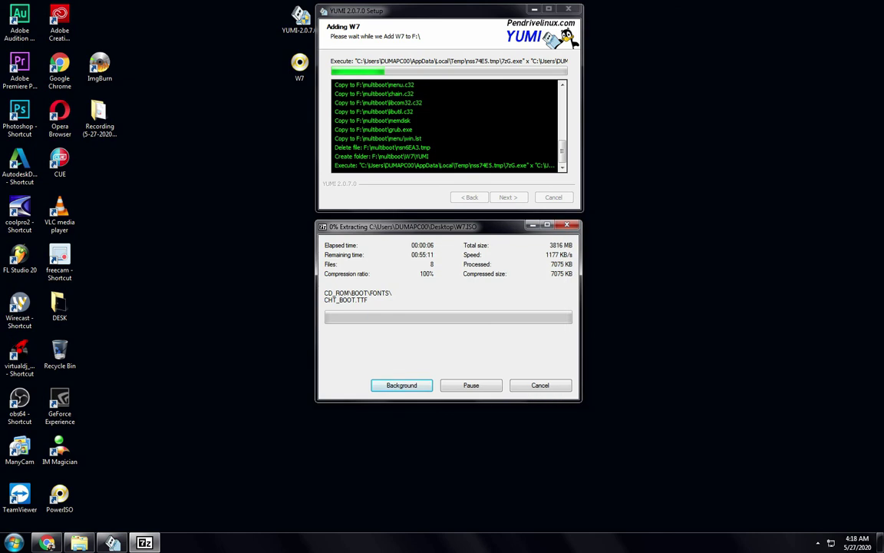
right_click(618, 165)
left_click(653, 209)
right_click(538, 91)
left_click(583, 131)
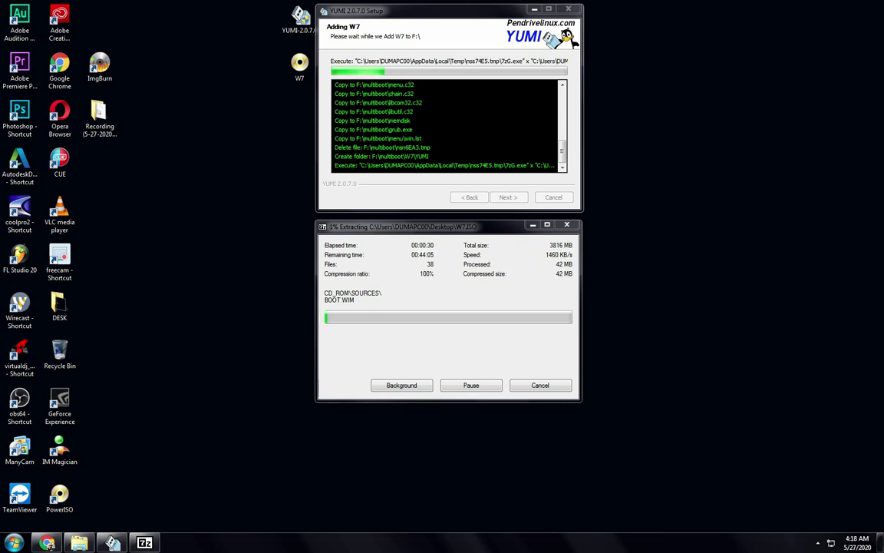
right_click(181, 204)
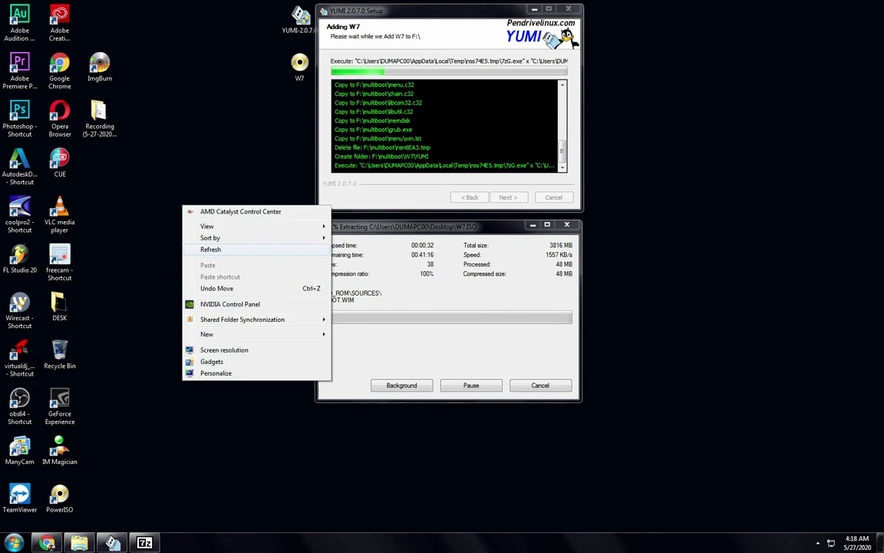
left_click(211, 249)
right_click(187, 195)
left_click(219, 239)
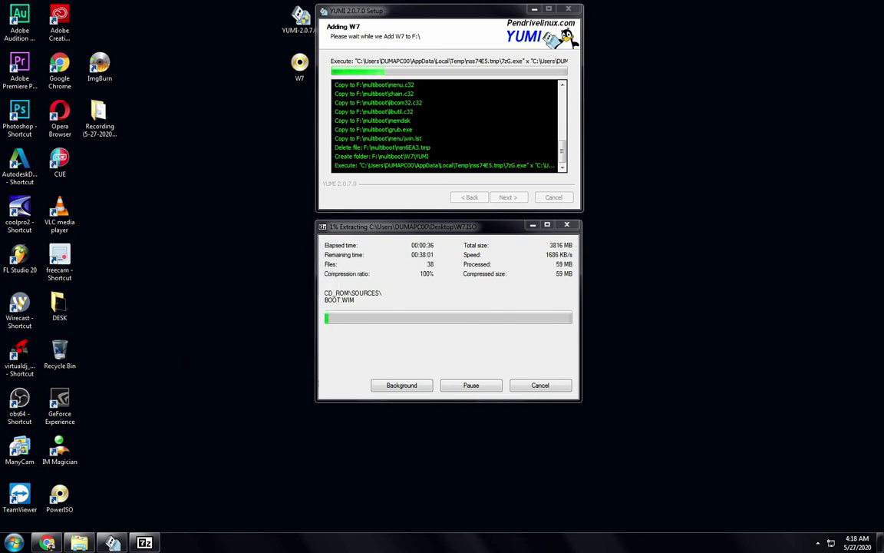
right_click(158, 168)
left_click(201, 210)
right_click(178, 158)
left_click(205, 201)
right_click(178, 128)
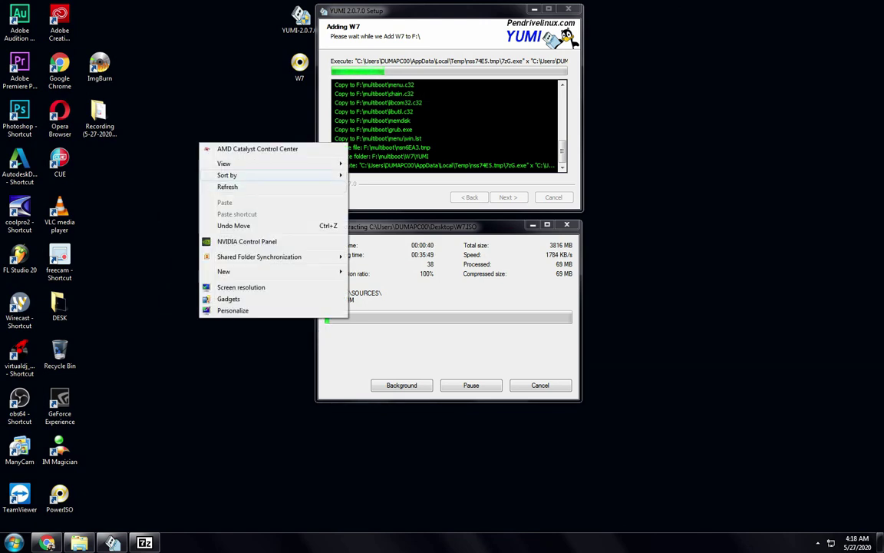
left_click(205, 169)
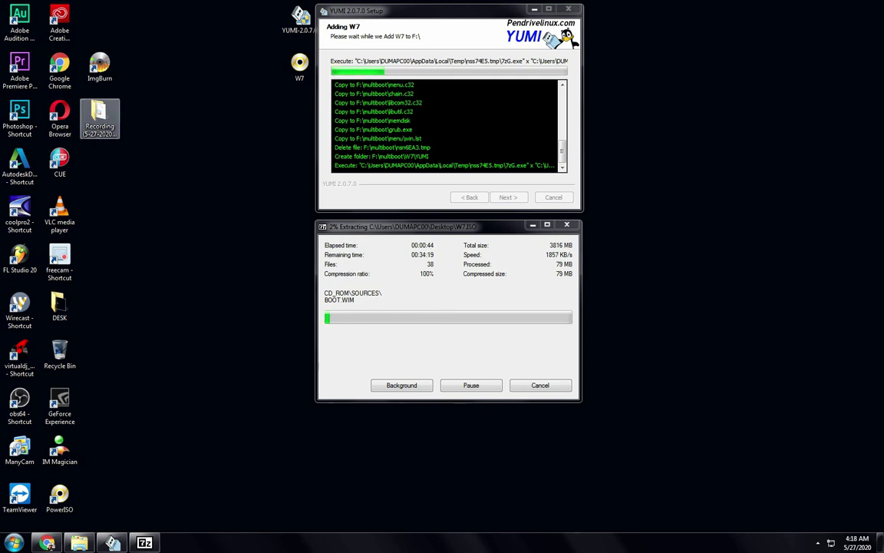
right_click(194, 144)
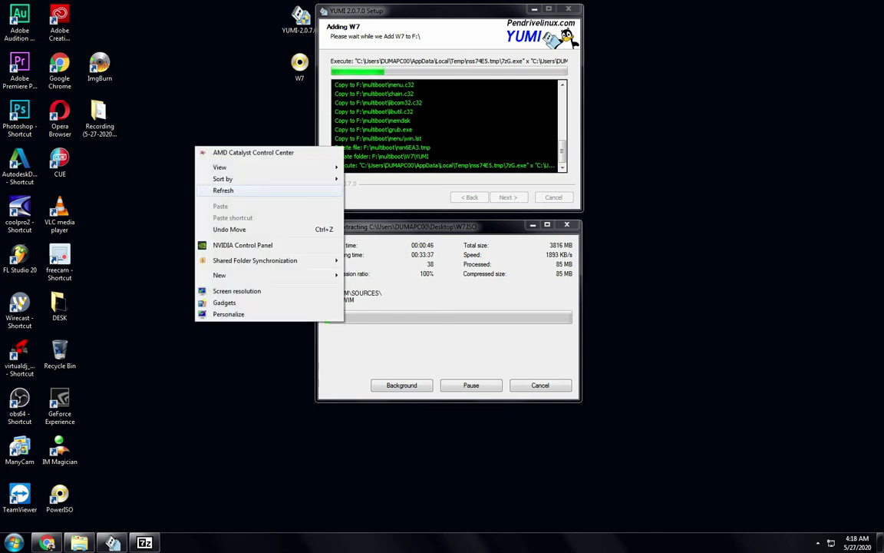
left_click(223, 190)
right_click(196, 121)
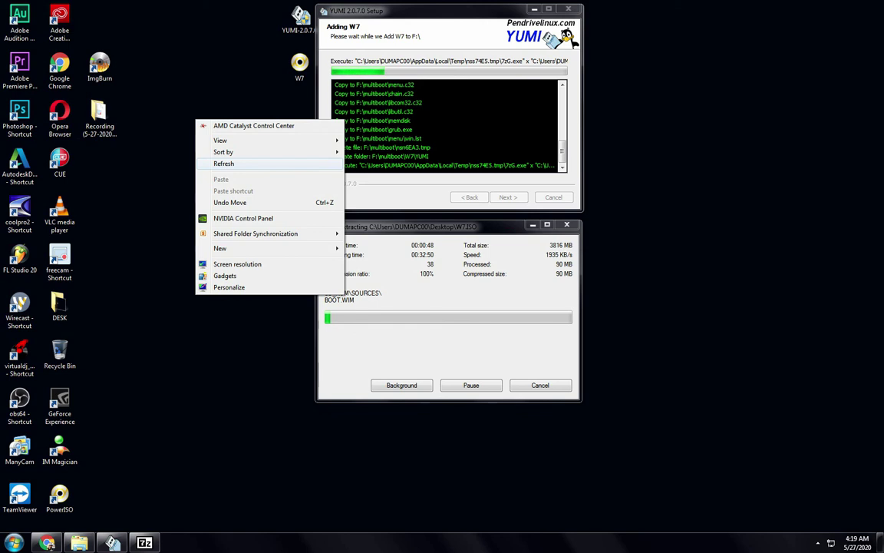
left_click(223, 164)
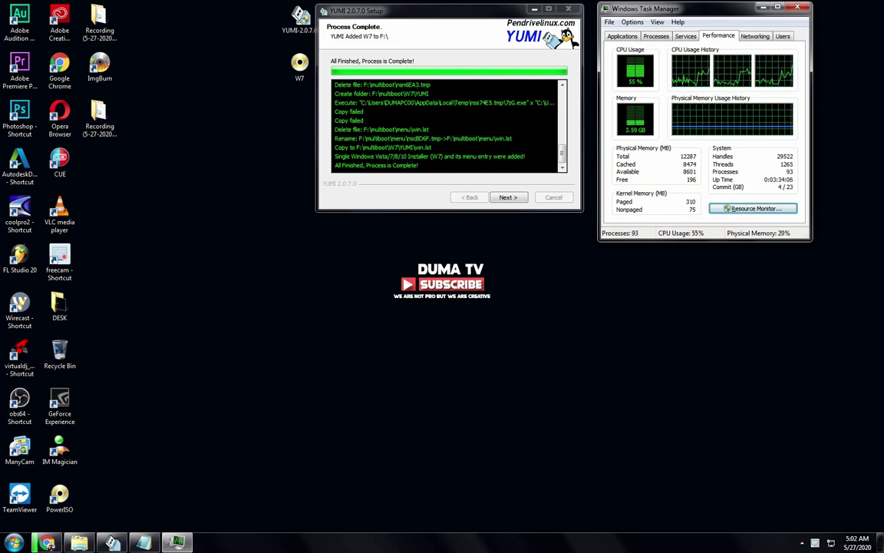
Step: Minimize Task Manager and finish the YUMI setup without adding more ISOs or distros to F:
left_click(764, 7)
right_click(673, 126)
left_click(701, 170)
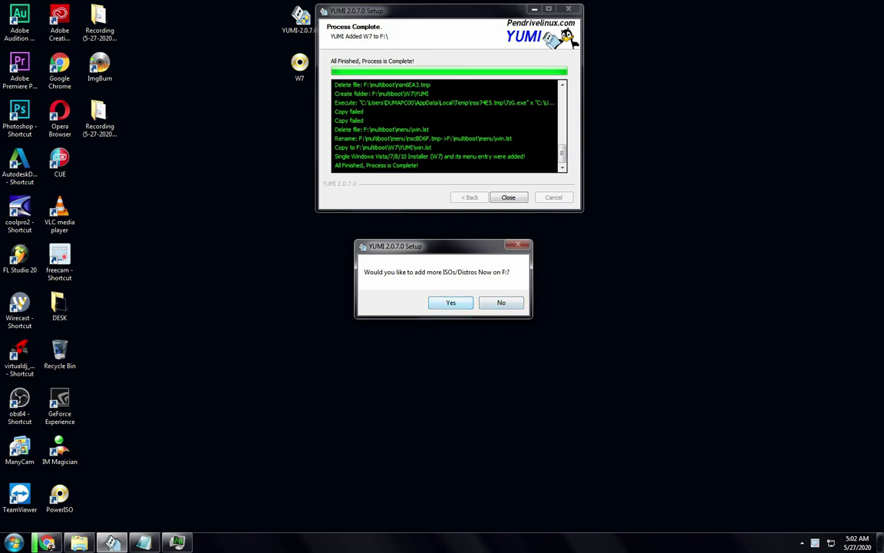
left_click(500, 301)
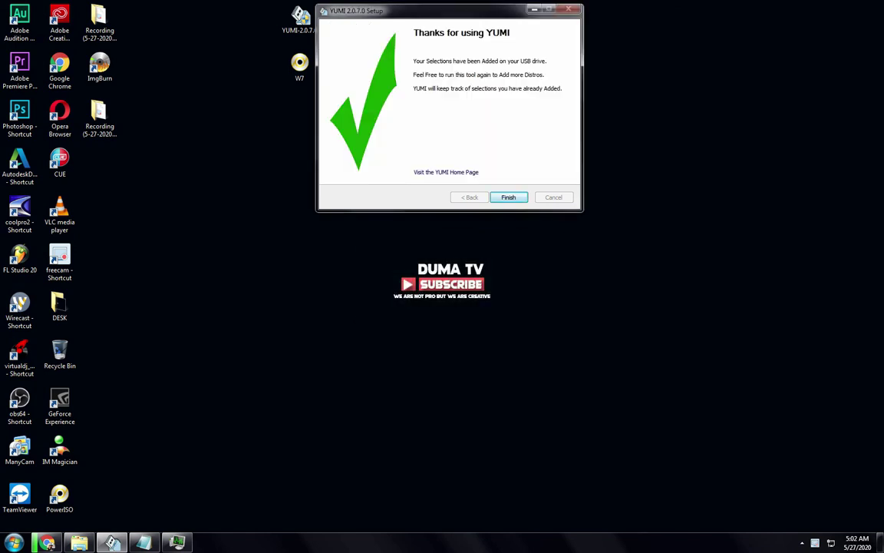
key("Return")
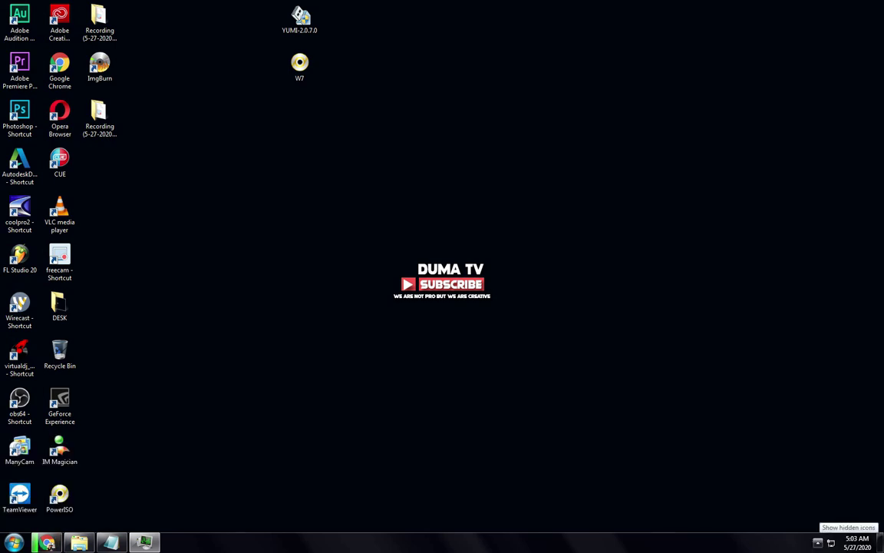
left_click(817, 543)
left_click(818, 543)
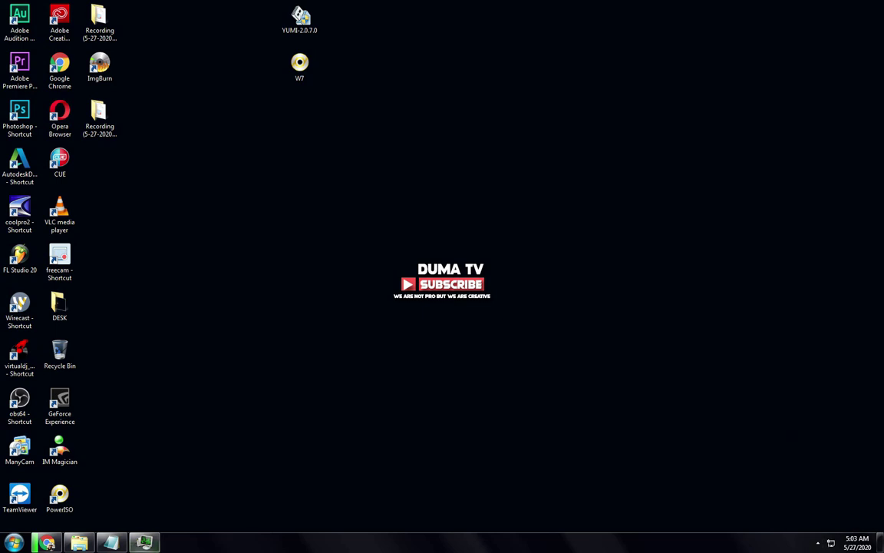
Step: Switch to the file explorer, show the drives under Computer and select MULTIBOOT (F:) to check its space and file system
left_click(79, 543)
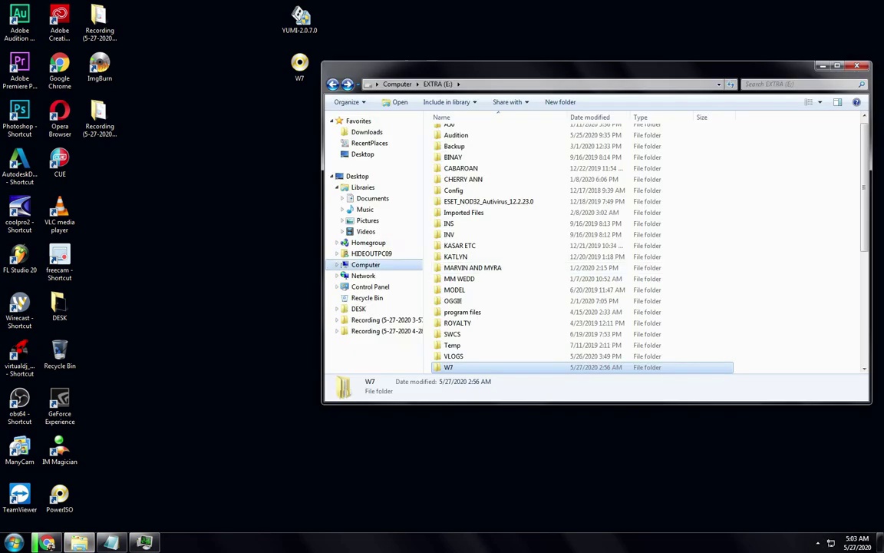
left_click(397, 83)
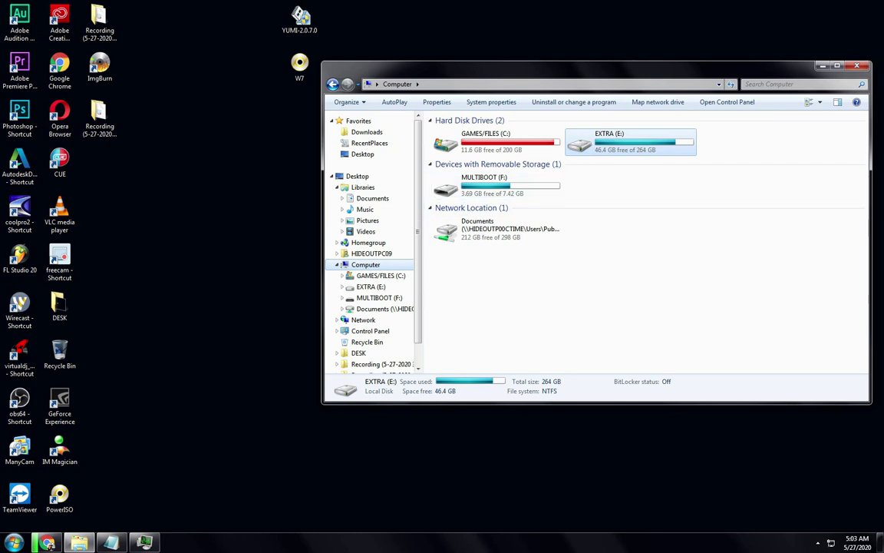
left_click(496, 186)
right_click(228, 201)
left_click(253, 245)
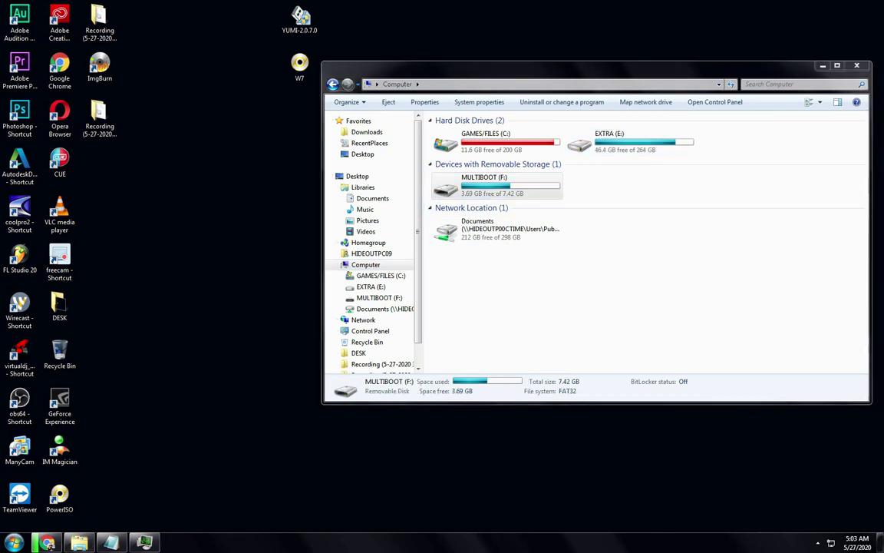
right_click(228, 168)
left_click(254, 212)
right_click(196, 169)
left_click(253, 229)
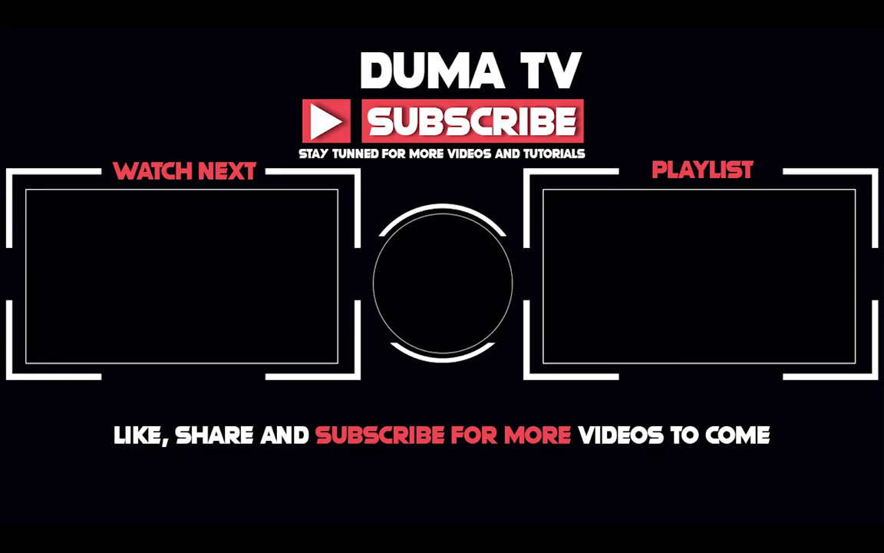